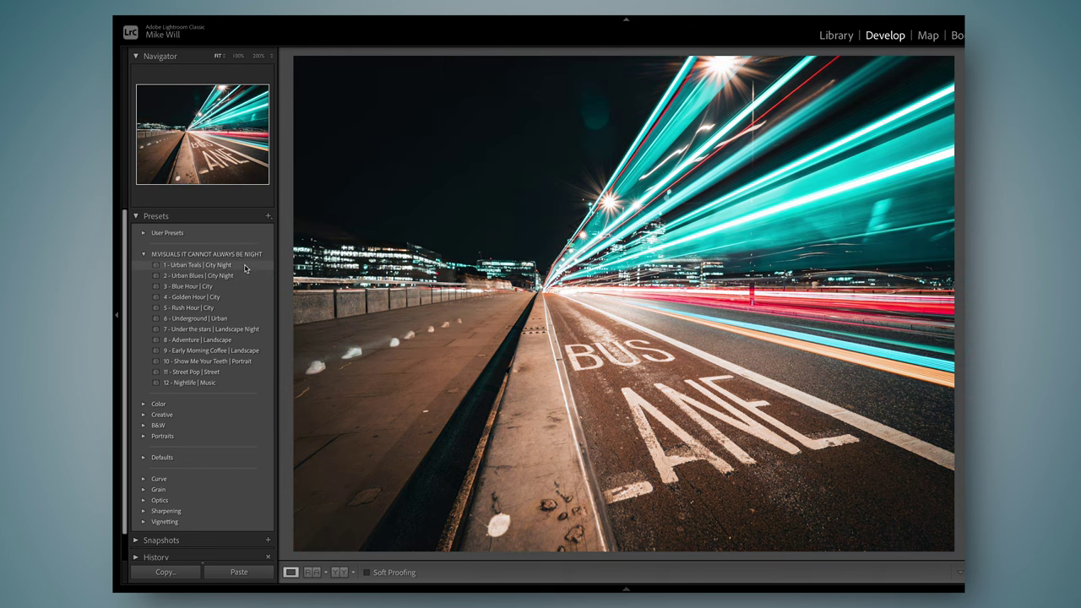
Step: Apply the 1 - Urban Teals | City Night preset to the bus-lane photo and crop it to a portrait frame around the light trails
{"action": "left_click", "coordinate": [243, 266]}
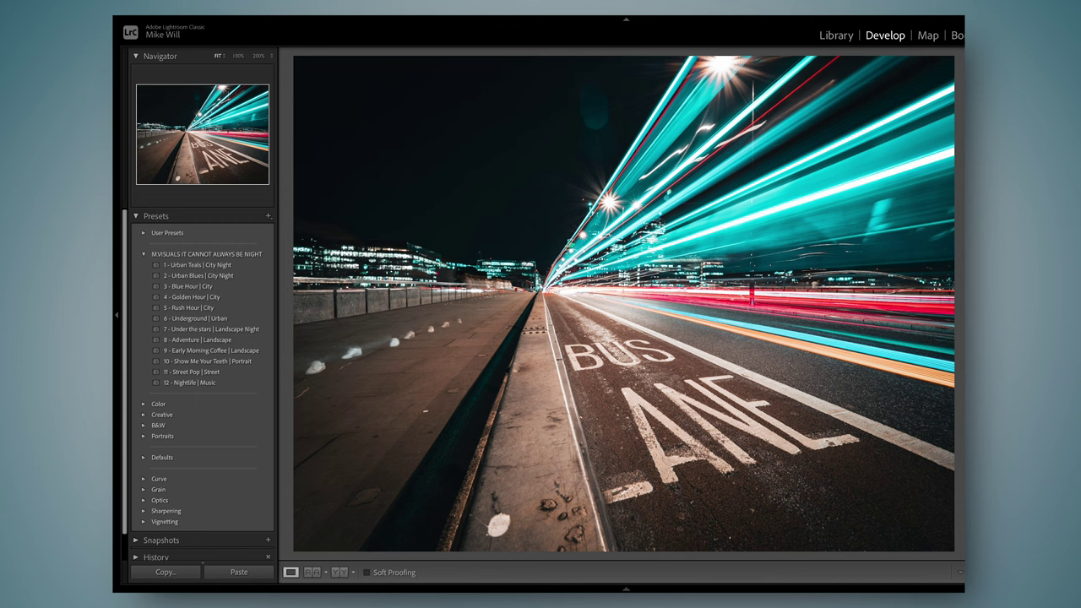
{"action": "key", "text": "r"}
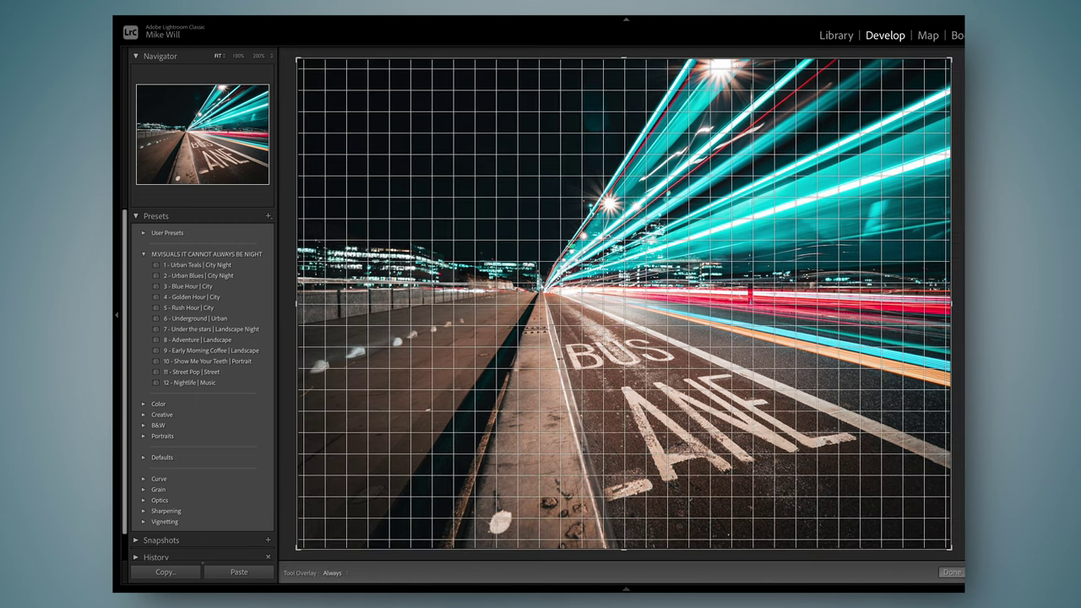
{"action": "left_click_drag", "start_coordinate": [953, 203], "coordinate": [904, 202]}
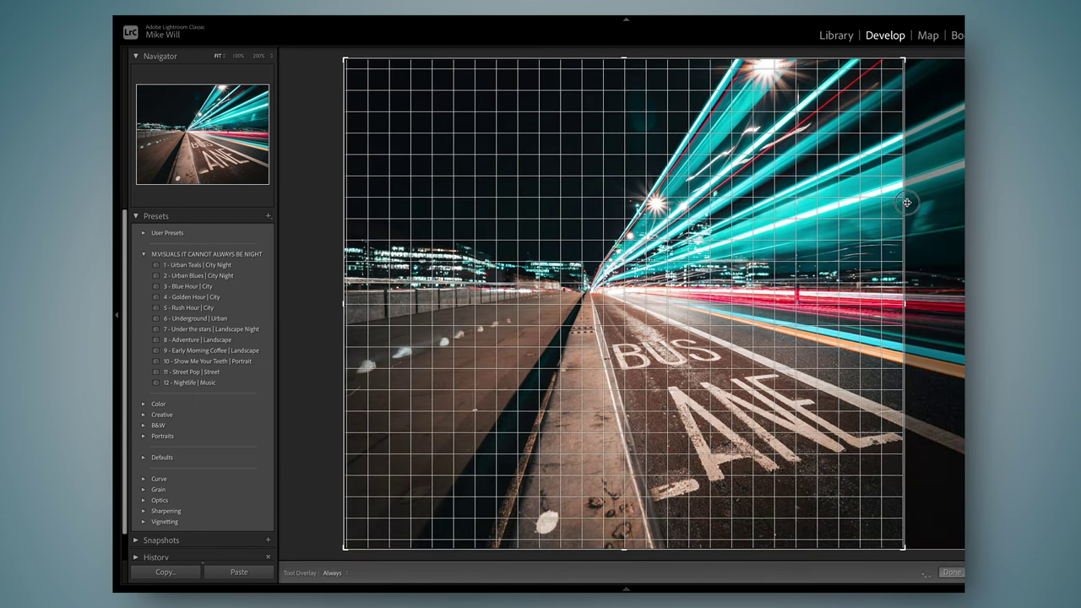
{"action": "left_click_drag", "start_coordinate": [345, 212], "coordinate": [418, 215]}
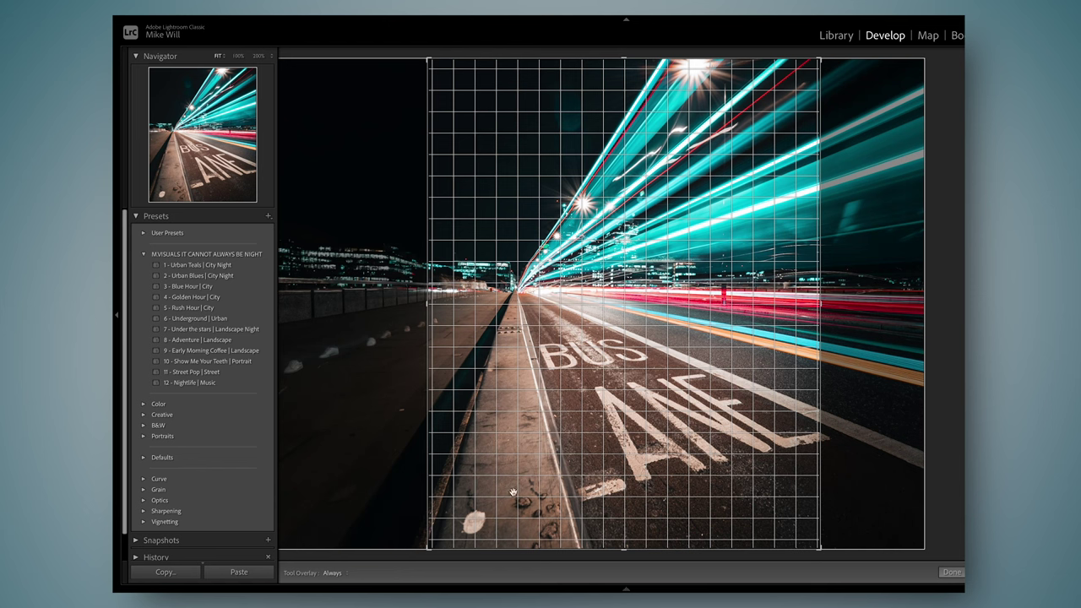
{"action": "left_click_drag", "start_coordinate": [532, 310], "coordinate": [516, 311]}
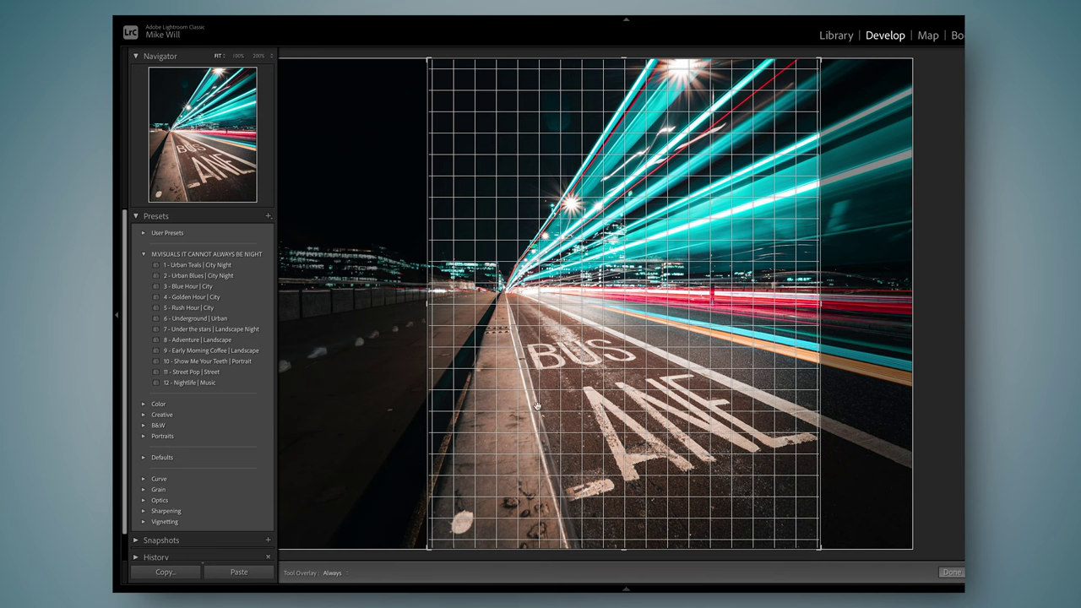
{"action": "key", "text": "Return"}
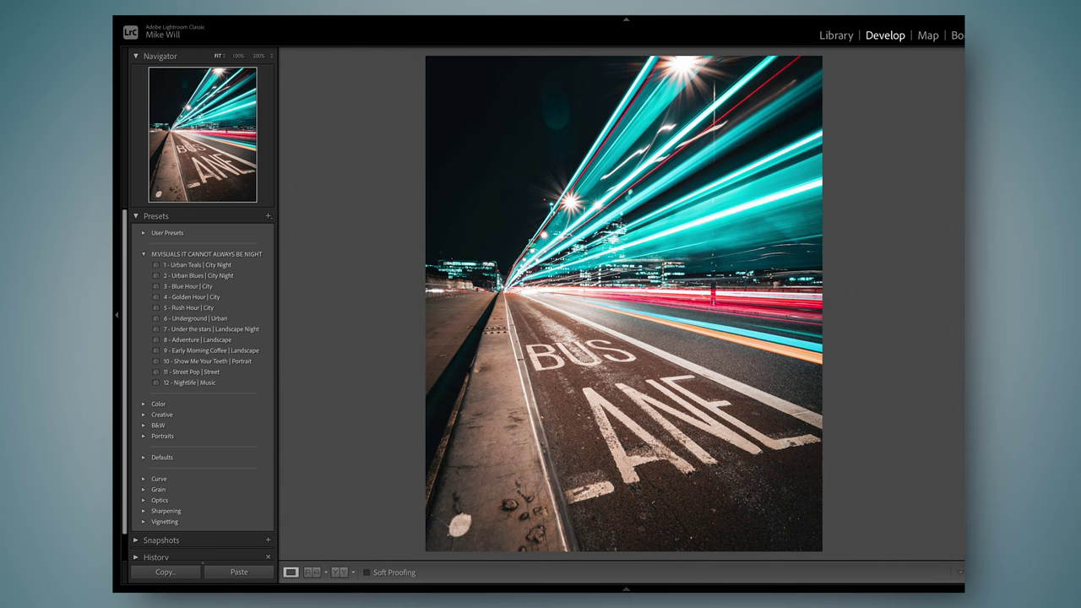
Step: Compare the edit with the original and darken the foreground pavement and road with a brush mask
{"action": "key", "text": "backslash"}
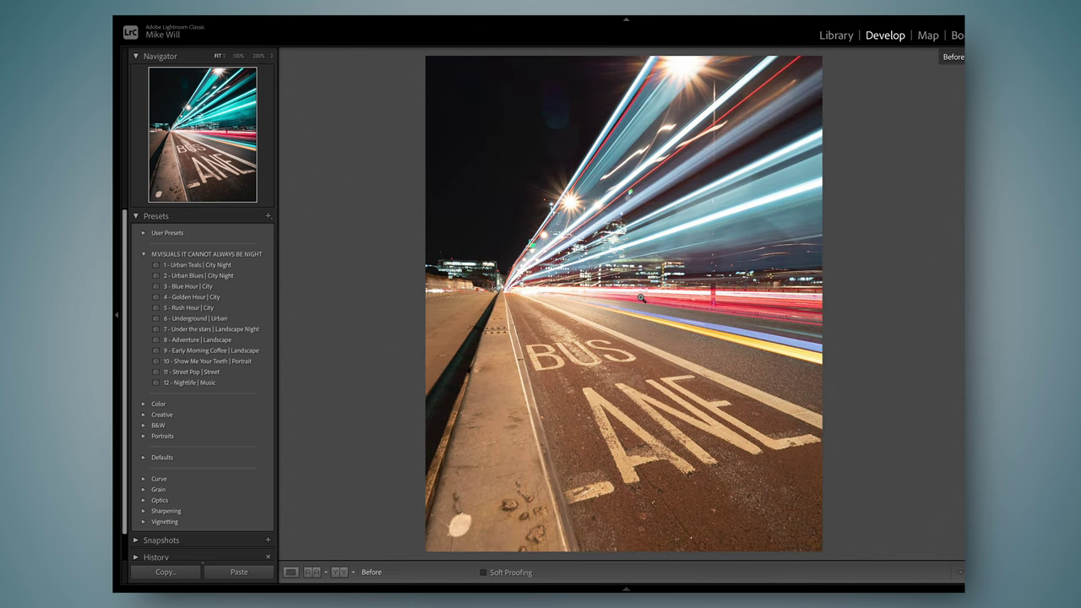
{"action": "key", "text": "backslash"}
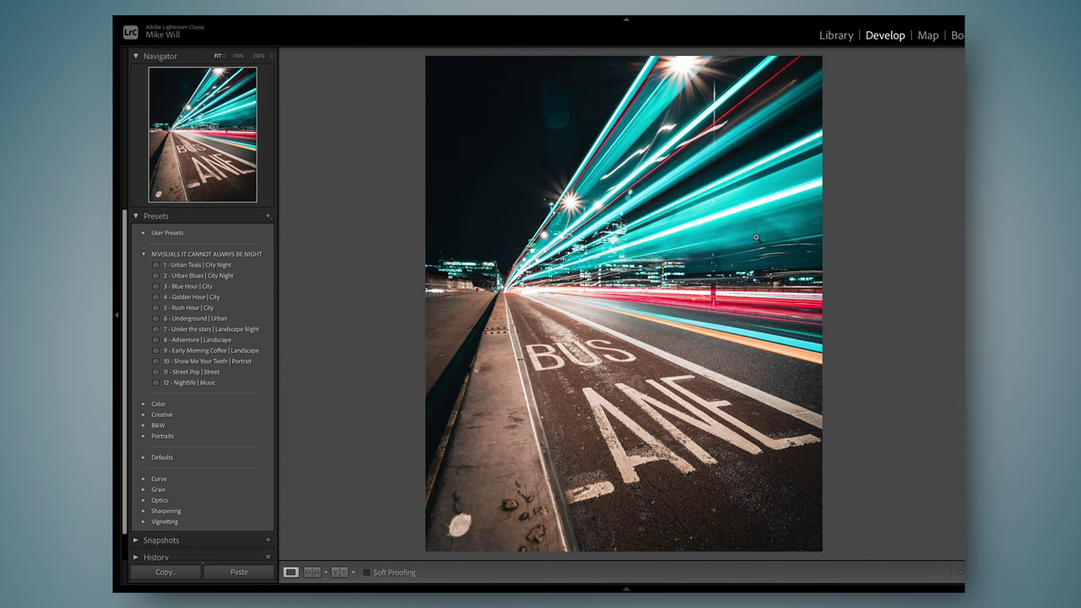
{"action": "key", "text": "shift+w"}
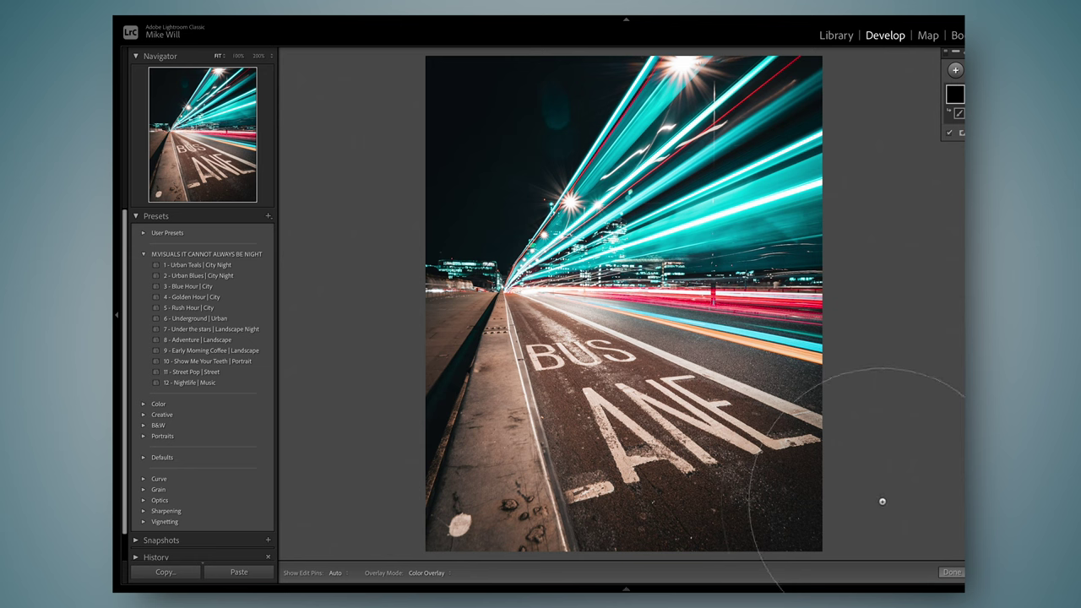
{"action": "mouse_move", "coordinate": [882, 501]}
{"action": "left_mouse_down"}
{"action": "mouse_move", "coordinate": [829, 548]}
{"action": "mouse_move", "coordinate": [755, 575]}
{"action": "mouse_move", "coordinate": [447, 558]}
{"action": "mouse_move", "coordinate": [364, 442]}
{"action": "left_mouse_up"}
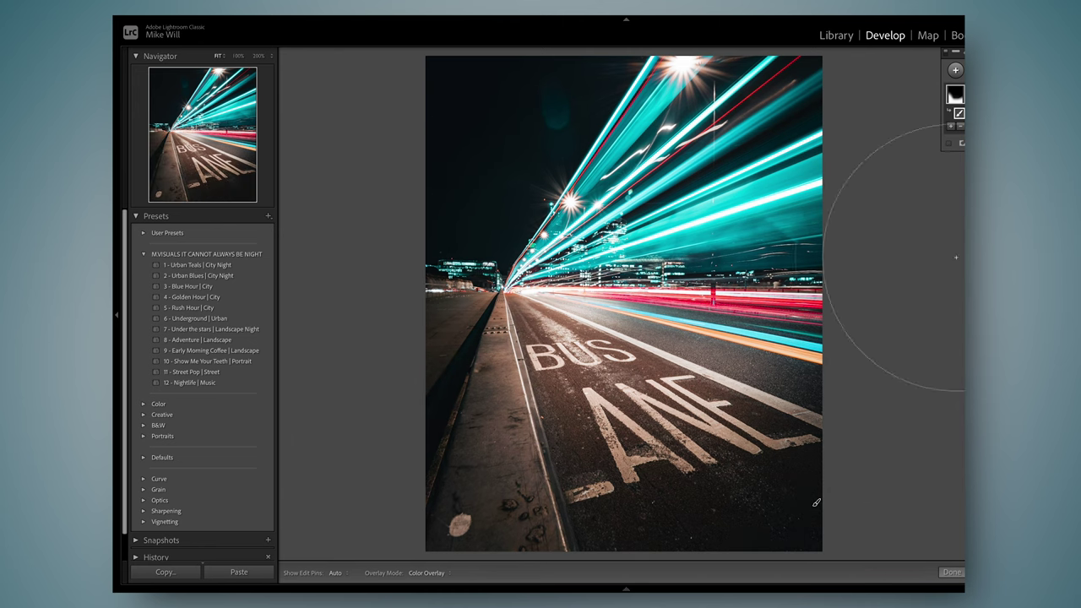
{"action": "left_click", "coordinate": [950, 571]}
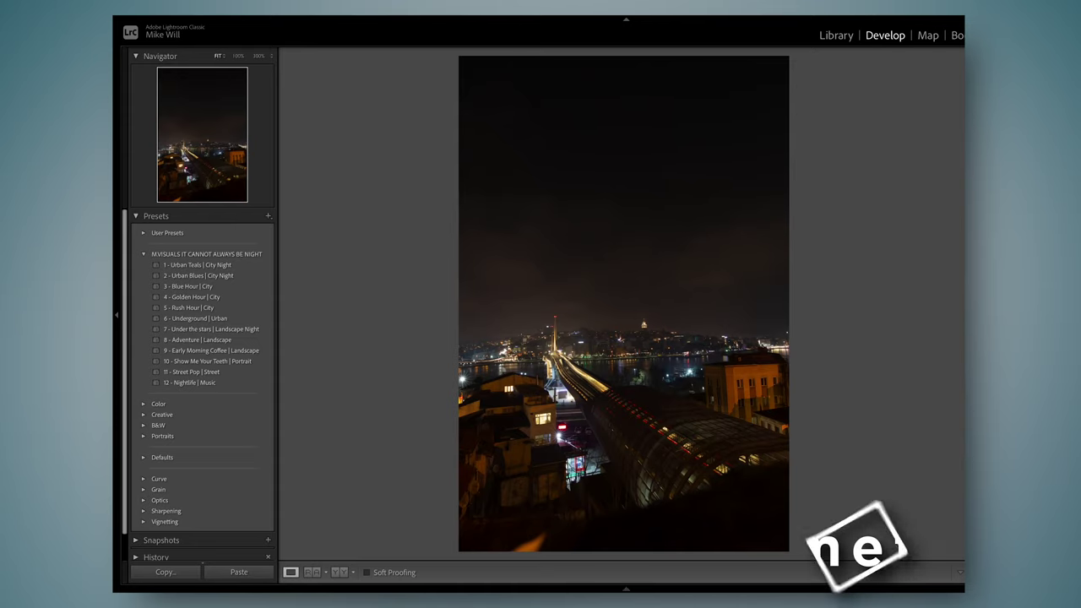
Step: Straighten and reposition the portrait crop of the bridge photo and apply the 2 - Urban Blues | City Night preset
{"action": "key", "text": "r"}
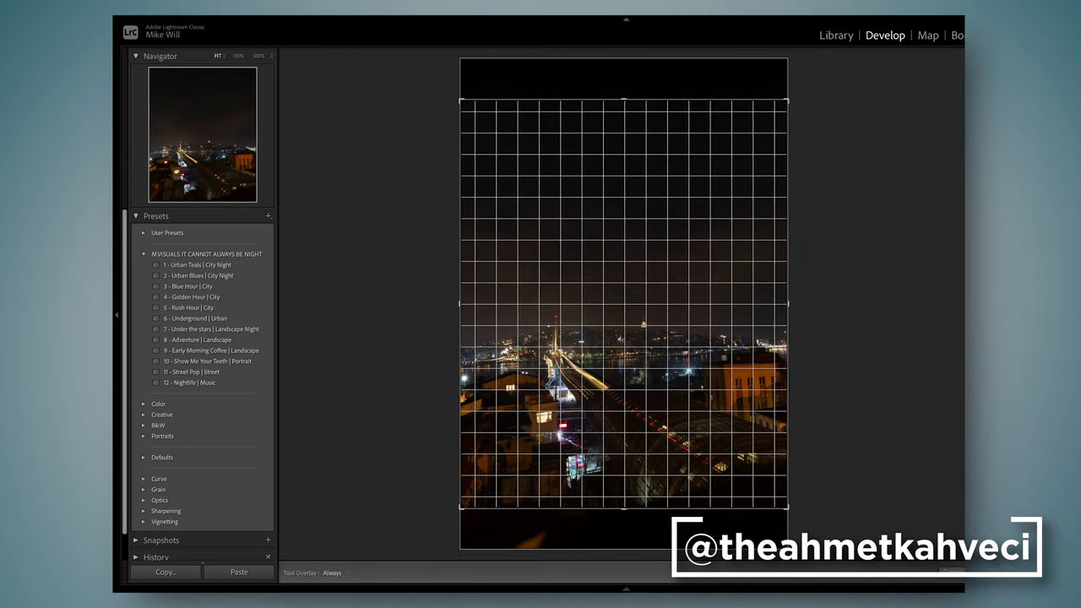
{"action": "left_click_drag", "start_coordinate": [871, 299], "coordinate": [861, 308]}
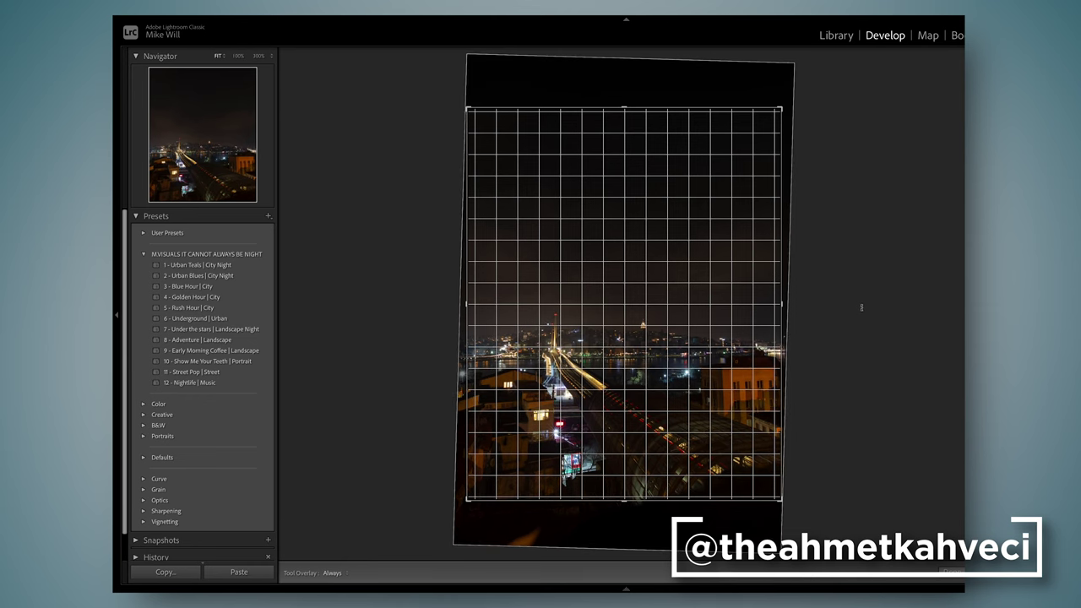
{"action": "left_click_drag", "start_coordinate": [634, 338], "coordinate": [608, 150]}
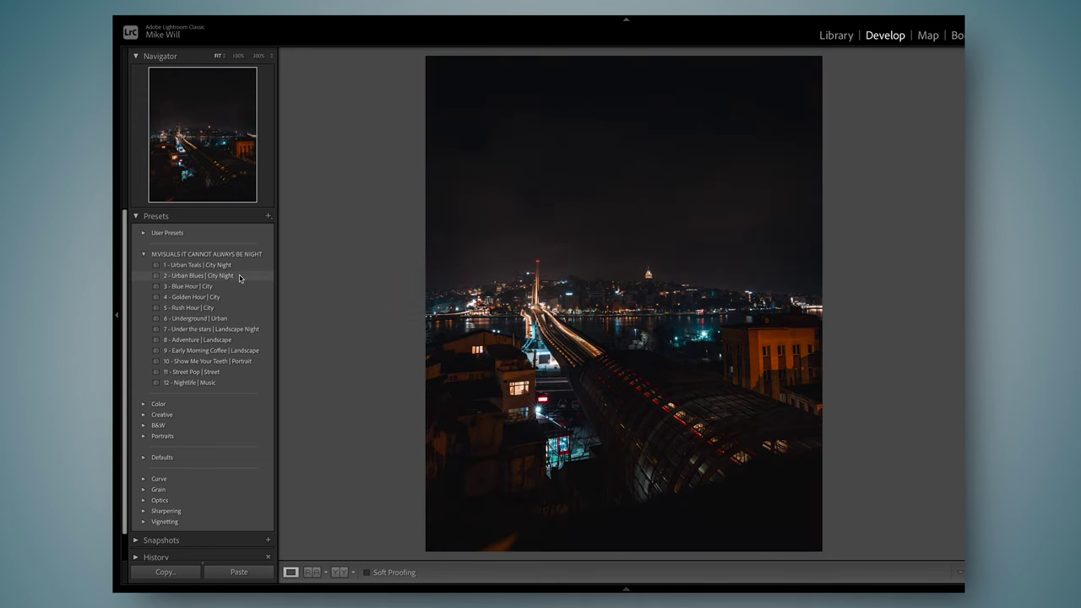
{"action": "left_click", "coordinate": [238, 279]}
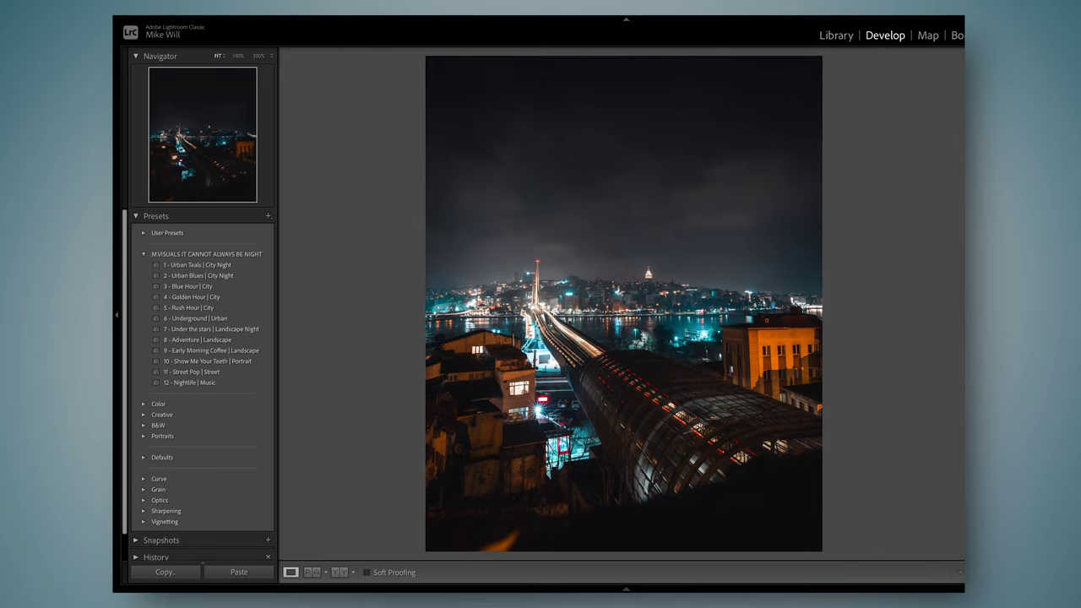
Step: Examine the skyline, water and bridge details of the edited photo at 300% zoom
{"action": "left_click", "coordinate": [591, 253]}
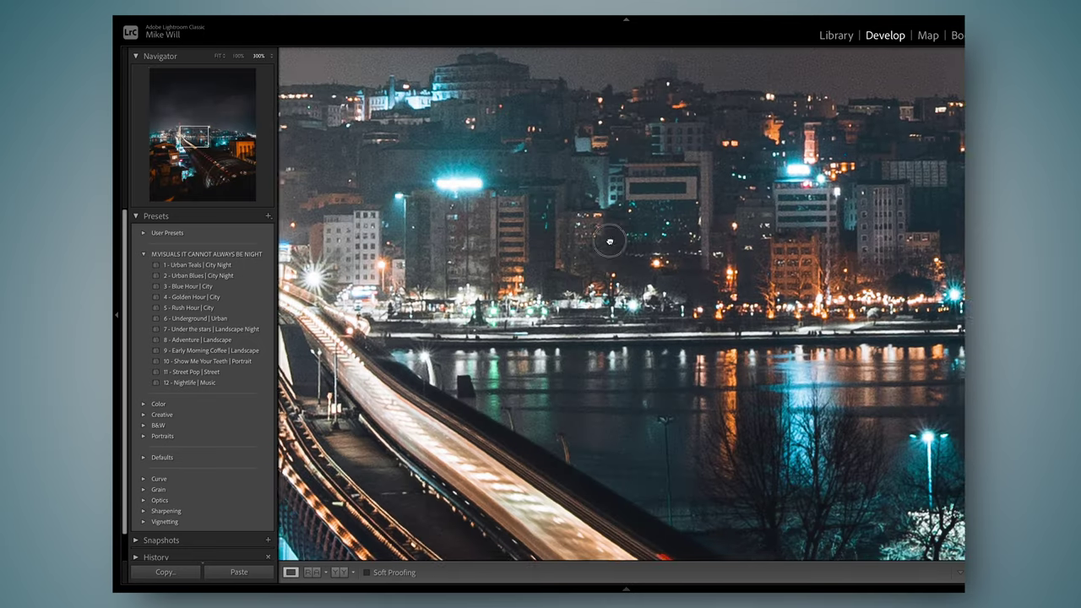
{"action": "left_click", "coordinate": [625, 458]}
{"action": "left_click", "coordinate": [644, 416]}
{"action": "left_click", "coordinate": [645, 417]}
{"action": "left_click", "coordinate": [600, 287]}
{"action": "left_click", "coordinate": [600, 276]}
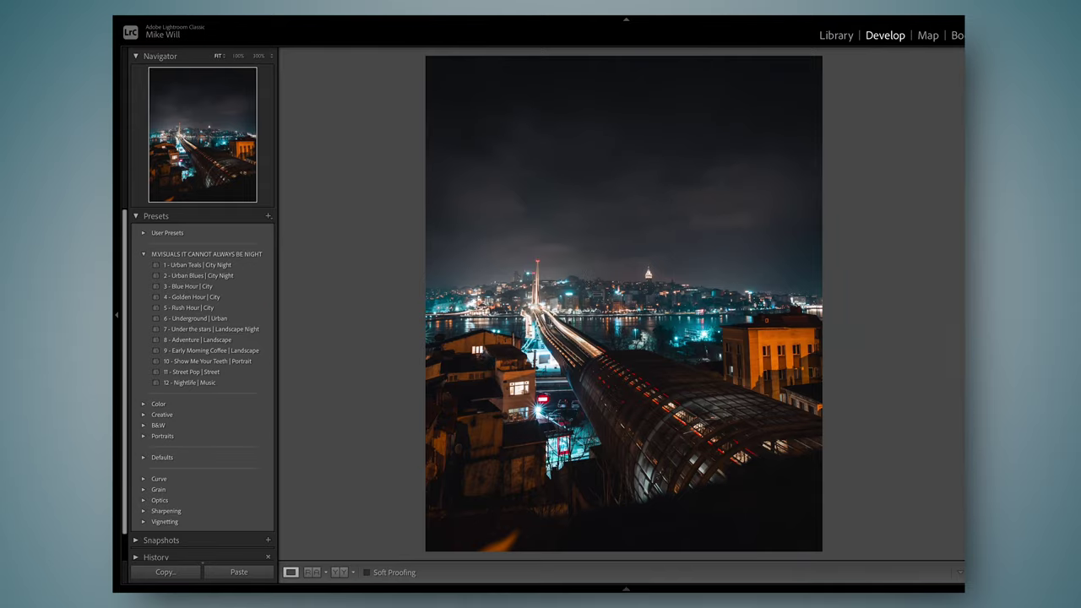
Step: Mask the sky of the bridge photo, hide the mask overlay and add a brush component while tinting the sky teal
{"action": "key", "text": "k"}
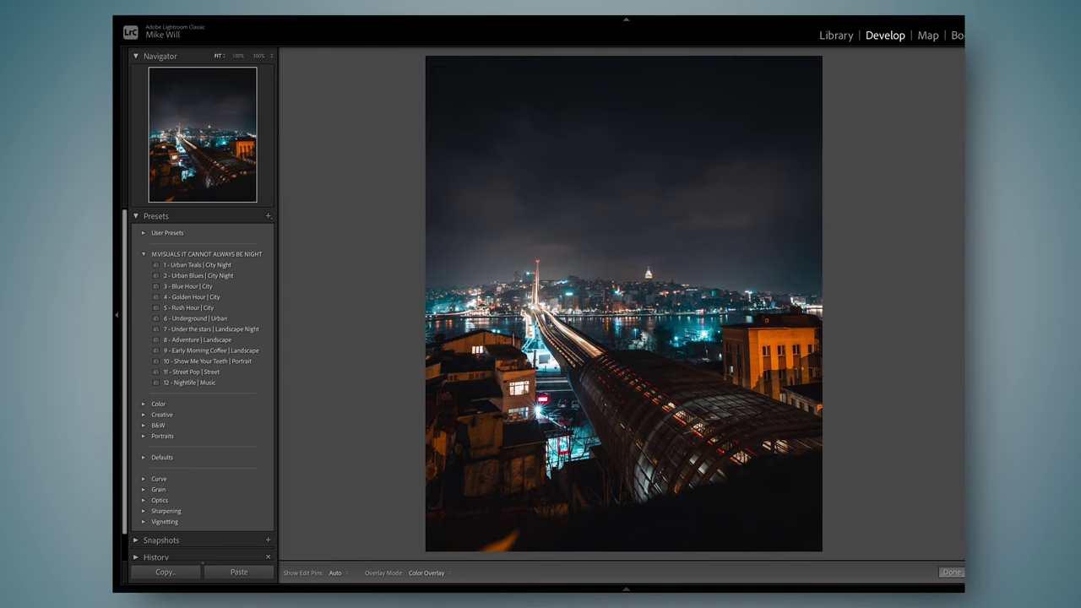
{"action": "left_click", "coordinate": [963, 203]}
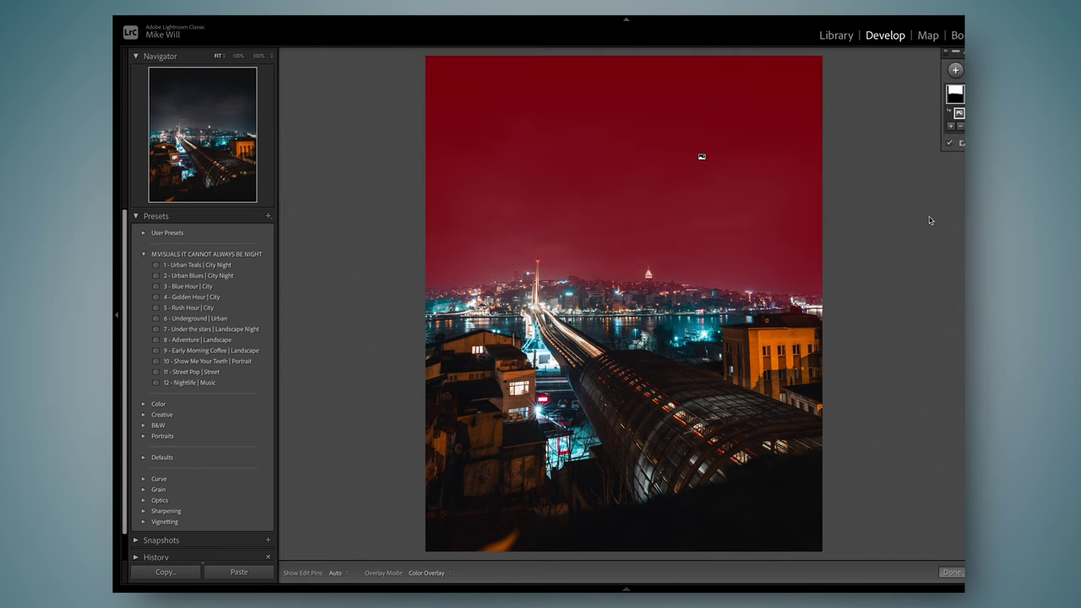
{"action": "key", "text": "o"}
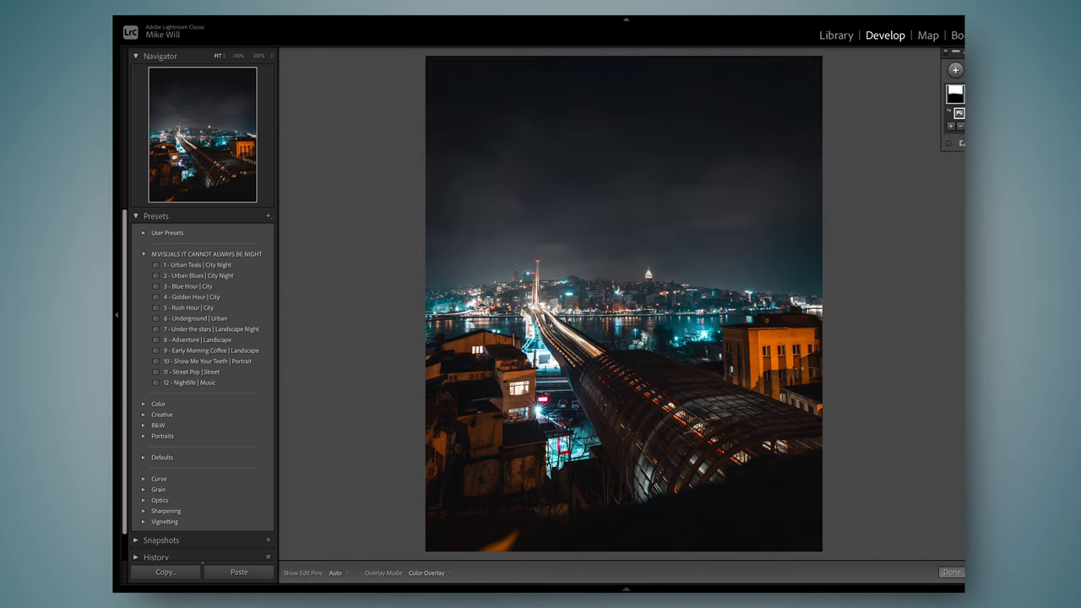
{"action": "left_click", "coordinate": [953, 127]}
{"action": "left_click", "coordinate": [963, 187]}
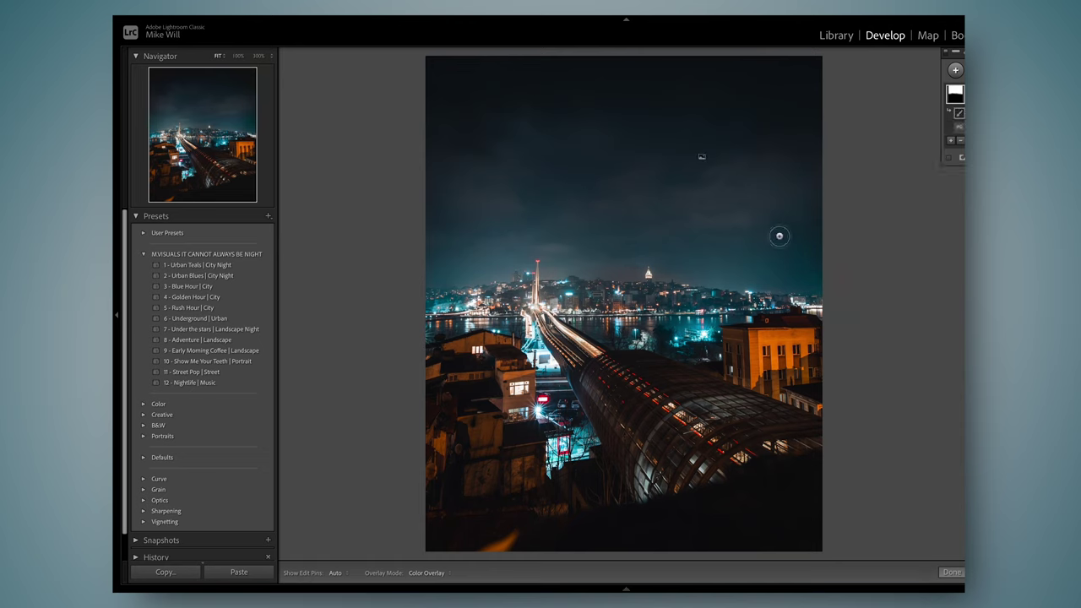
Step: Brush the sky mask along the city skyline with the edit pins hidden and compare the result with the original
{"action": "mouse_move", "coordinate": [702, 158]}
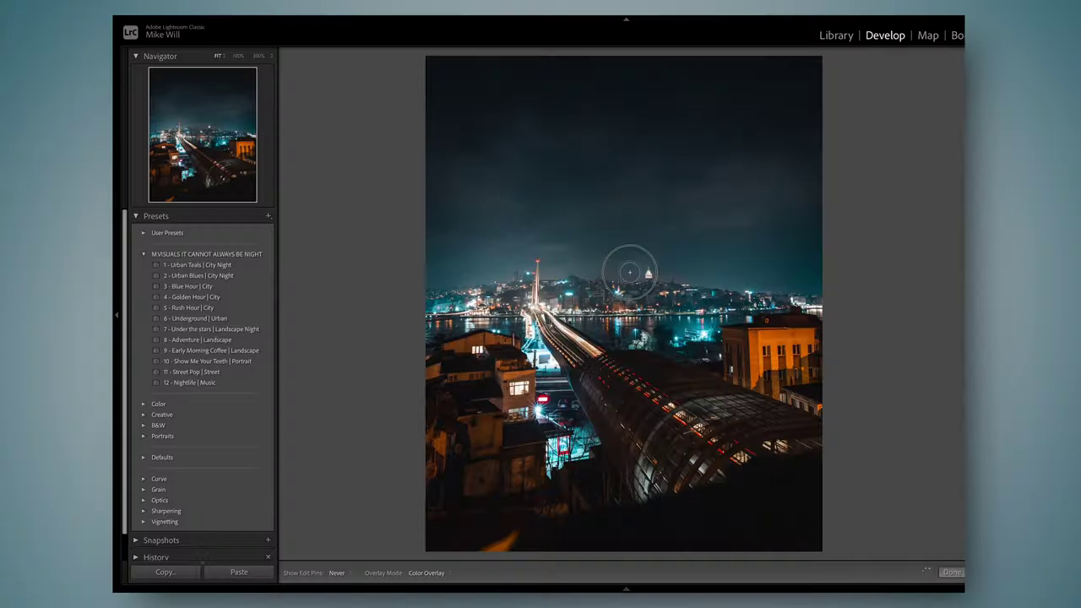
{"action": "key", "text": "h"}
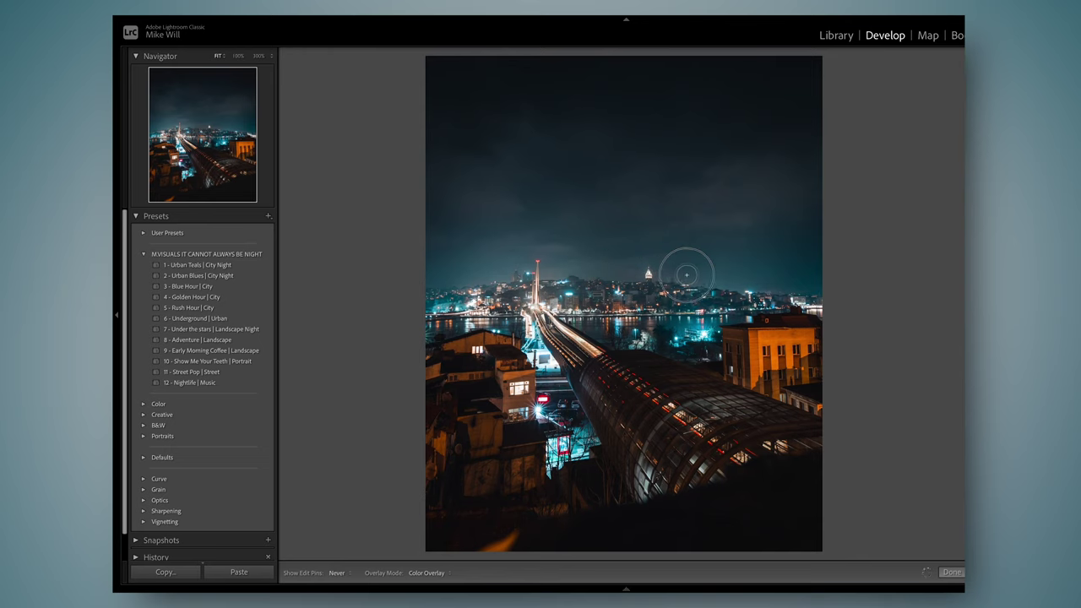
{"action": "key", "text": "h"}
{"action": "key", "text": "backslash"}
{"action": "key", "text": "backslash"}
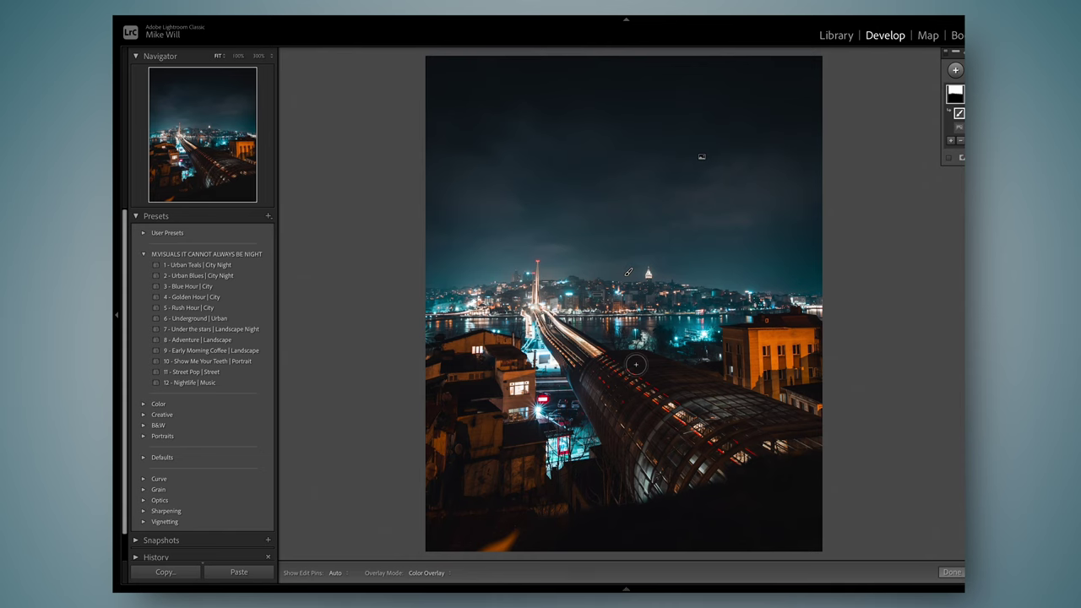
Step: Trim the crop of the bridge photo slightly at the top of the sky and compare the result with the original
{"action": "key", "text": "r"}
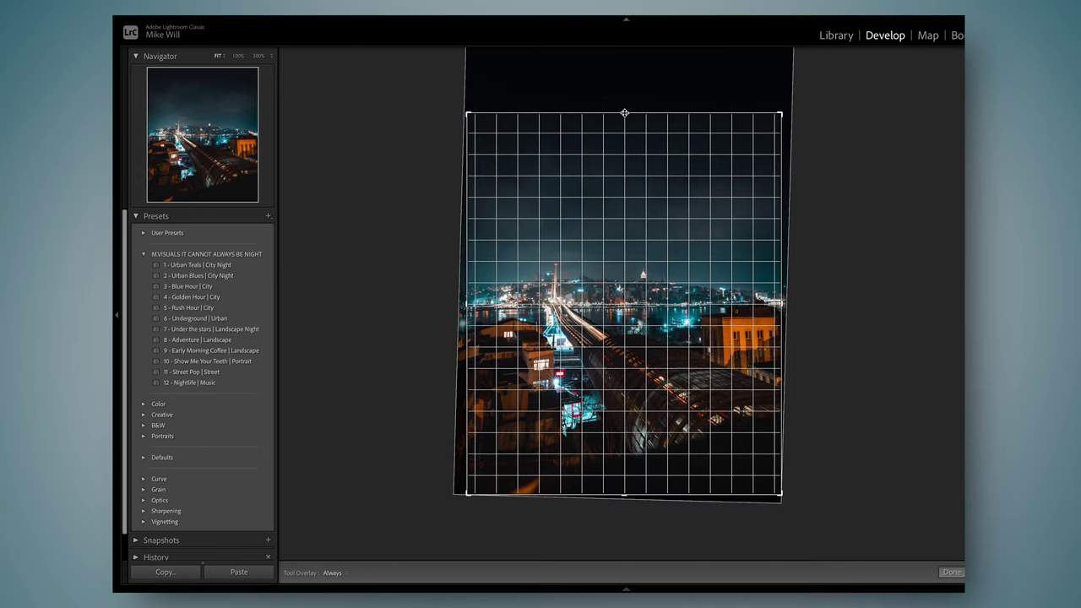
{"action": "key", "text": "Return"}
{"action": "key", "text": "backslash"}
{"action": "key", "text": "backslash"}
{"action": "key", "text": "backslash"}
{"action": "key", "text": "backslash"}
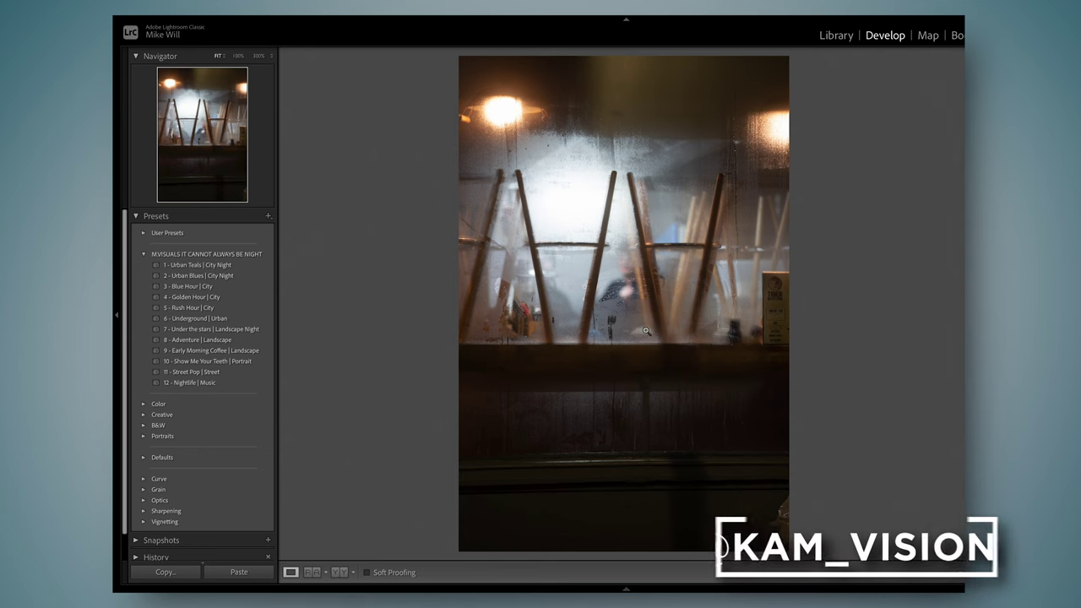
Step: Try the 2 - Urban Blues | City Night preset on the stacked-chairs photo and replace it with 5 - Rush Hour | City
{"action": "left_click_drag", "start_coordinate": [618, 299], "coordinate": [602, 276]}
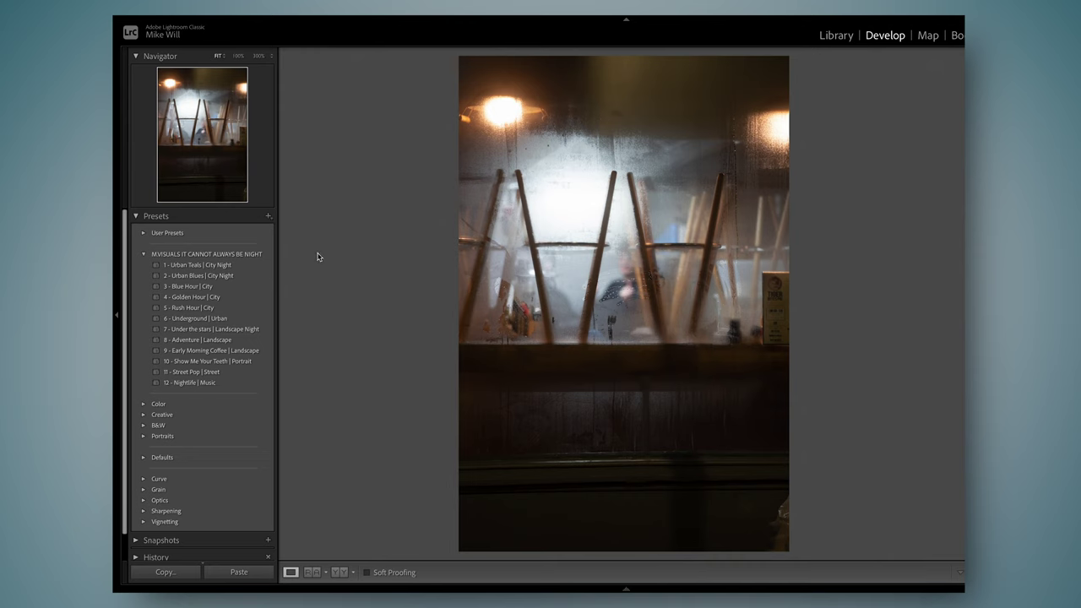
{"action": "left_click", "coordinate": [203, 275]}
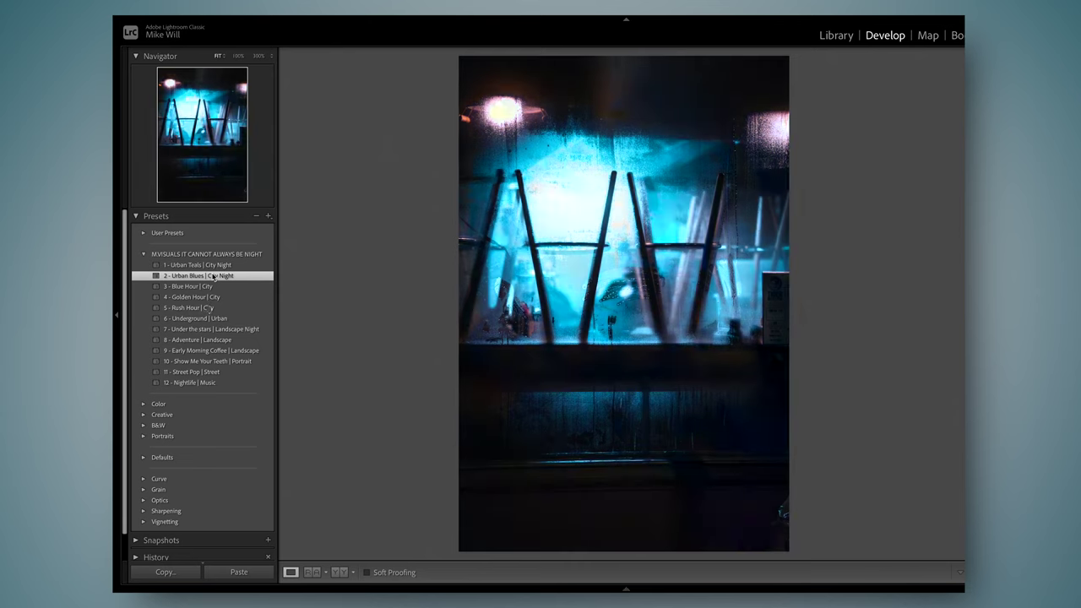
{"action": "left_click", "coordinate": [208, 309]}
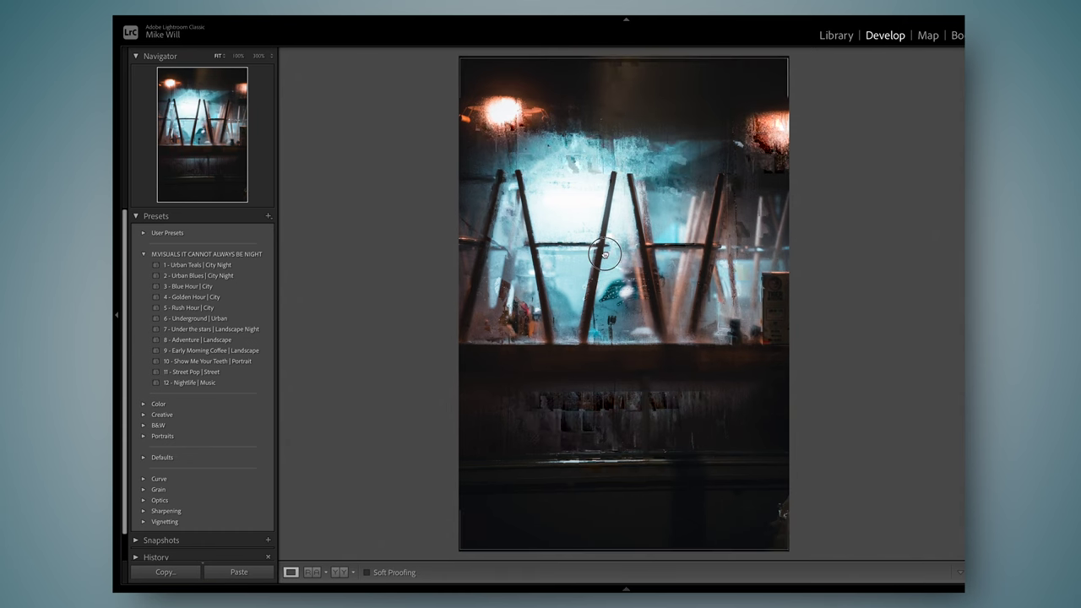
Step: Crop the stacked-chairs photo to a shorter portrait frame that removes part of the dark foreground, and compare it with the original
{"action": "key", "text": "r"}
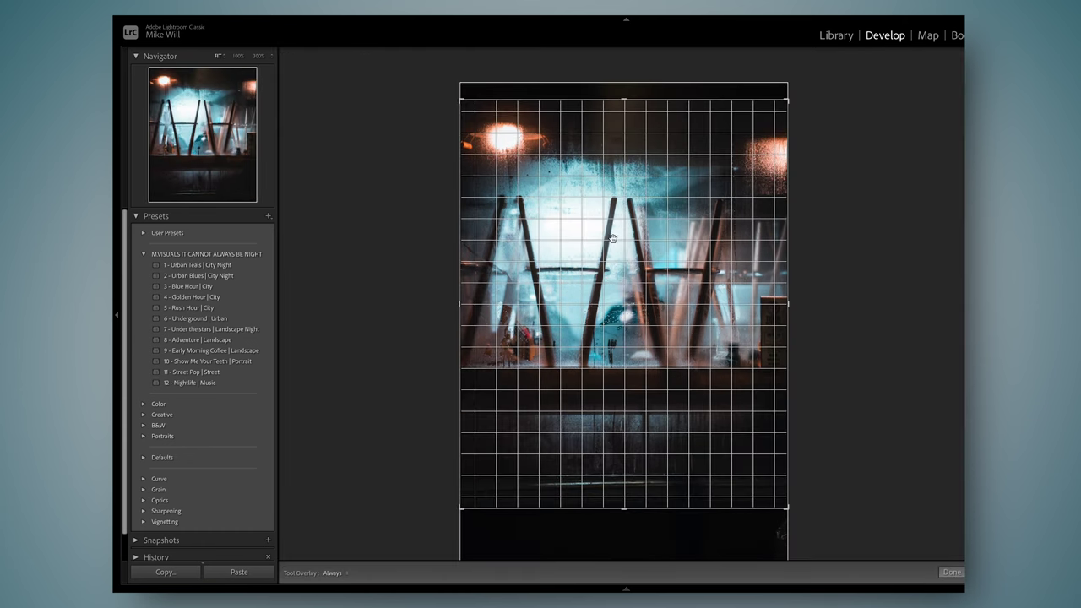
{"action": "left_click_drag", "start_coordinate": [663, 235], "coordinate": [630, 246]}
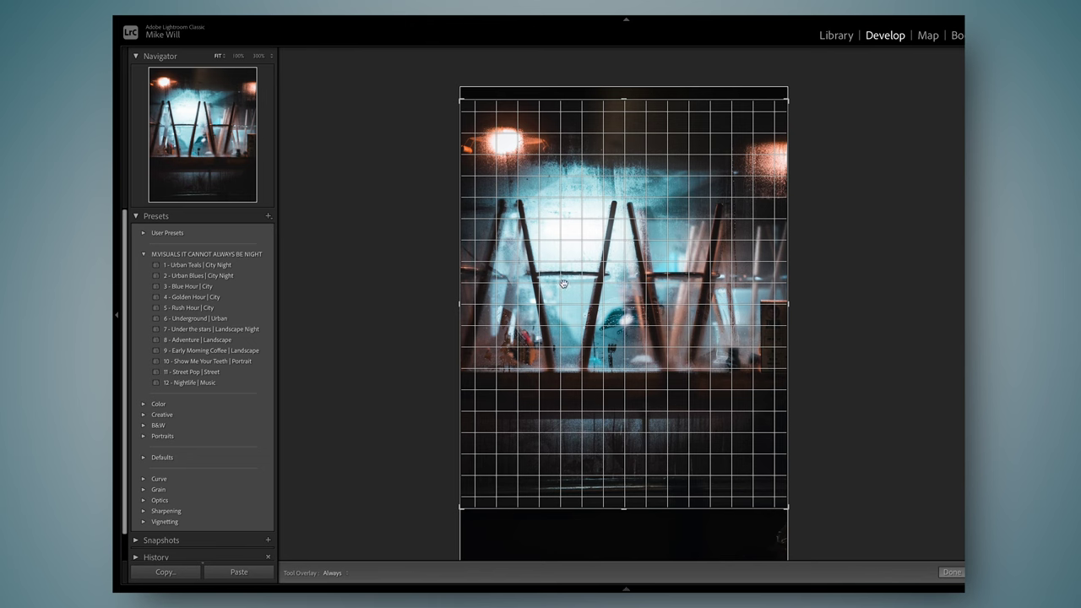
{"action": "key", "text": "Return"}
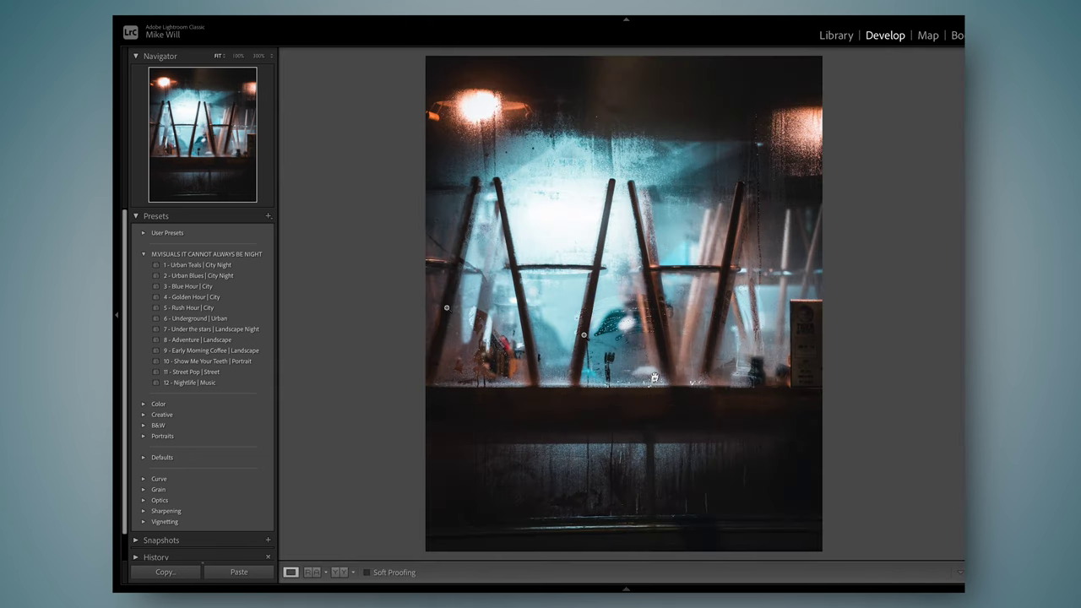
{"action": "key", "text": "backslash"}
{"action": "key", "text": "backslash"}
{"action": "key", "text": "backslash"}
{"action": "key", "text": "backslash"}
Step: Switch to the highway light-trail photo, apply a City Night preset that turns the trails teal, and compare it with the original
{"action": "key", "text": "F6"}
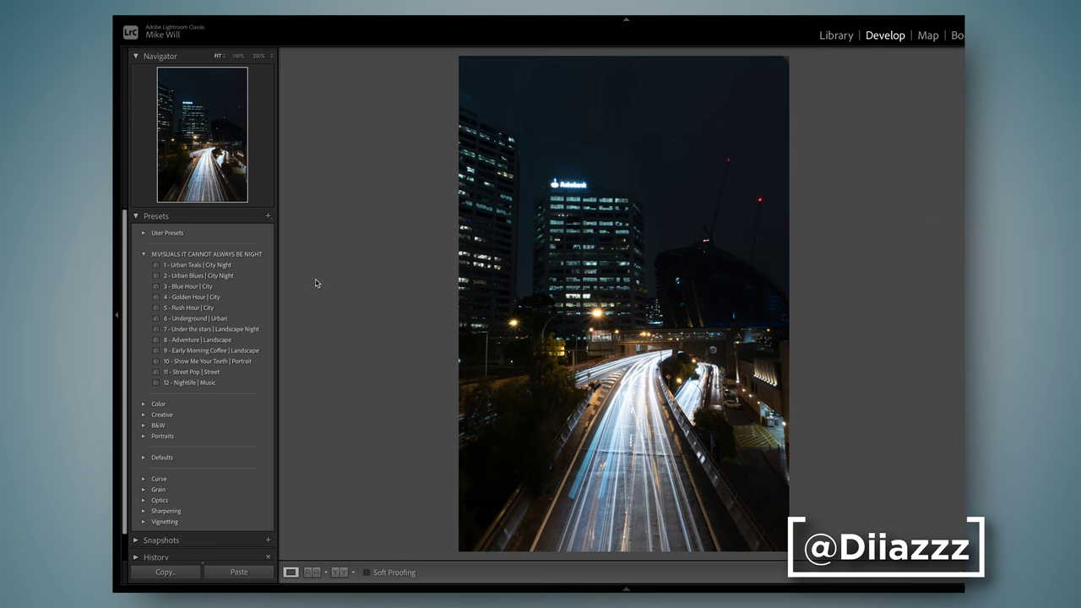
{"action": "left_click", "coordinate": [273, 277]}
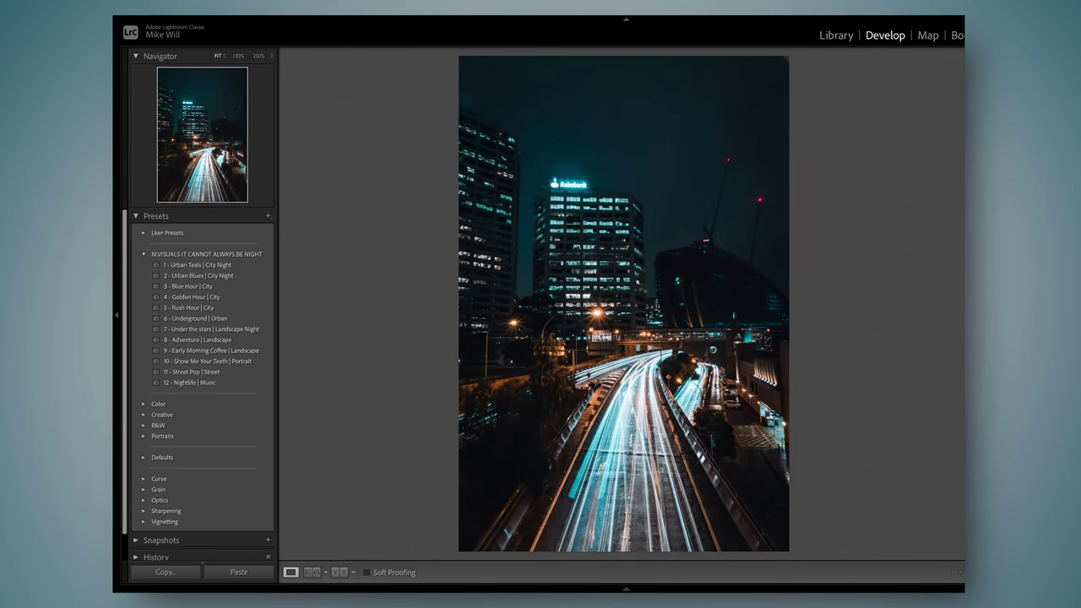
{"action": "key", "text": "backslash"}
{"action": "key", "text": "backslash"}
{"action": "key", "text": "backslash"}
{"action": "key", "text": "backslash"}
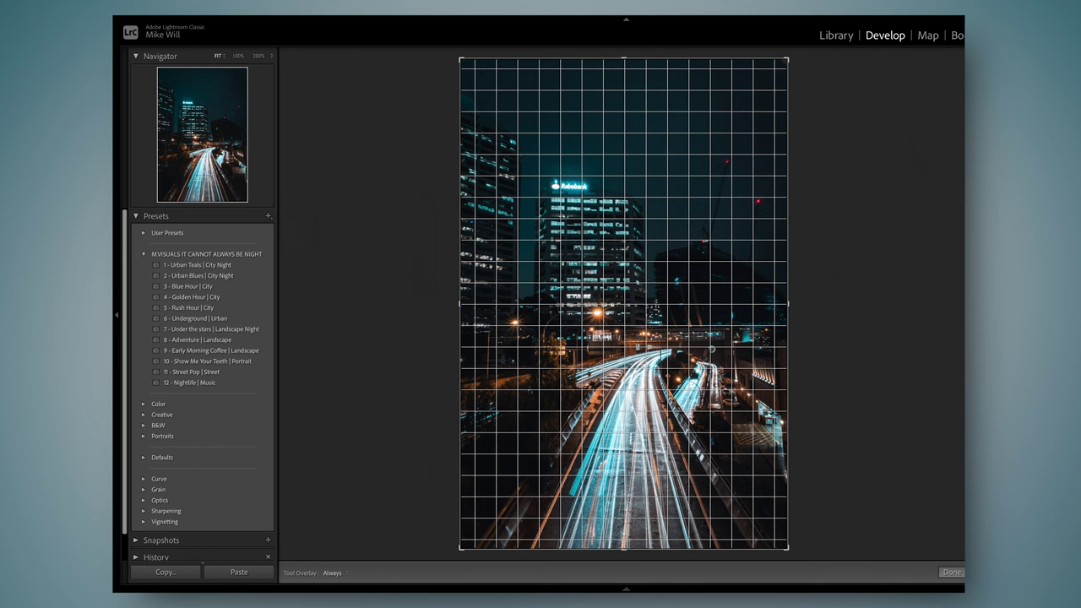
Step: Crop the highway light-trail photo to a shorter portrait frame and compare it with the original
{"action": "left_click_drag", "start_coordinate": [540, 338], "coordinate": [539, 298]}
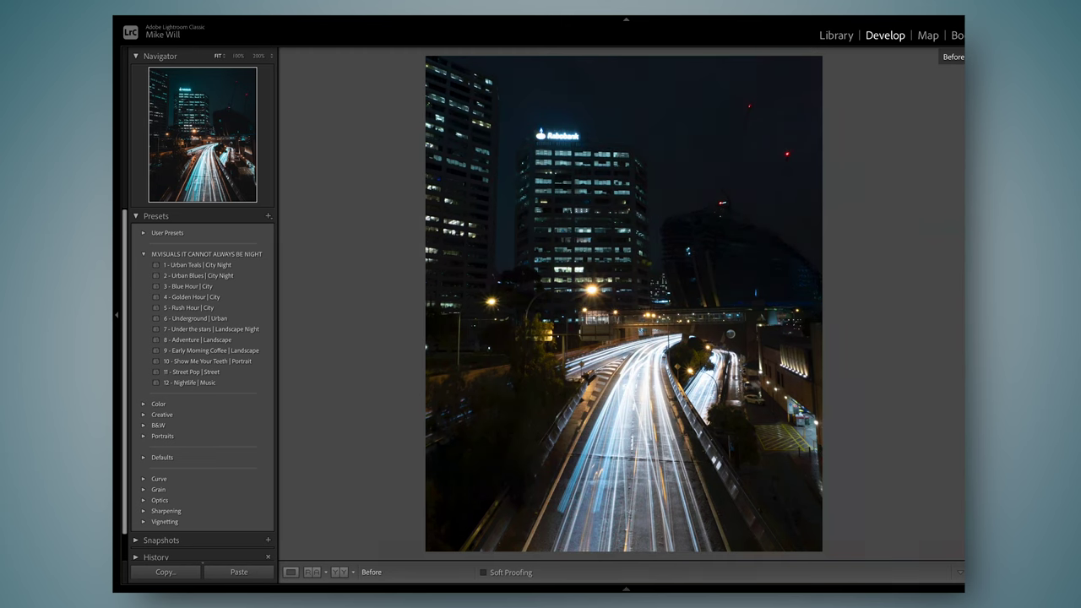
{"action": "key", "text": "backslash"}
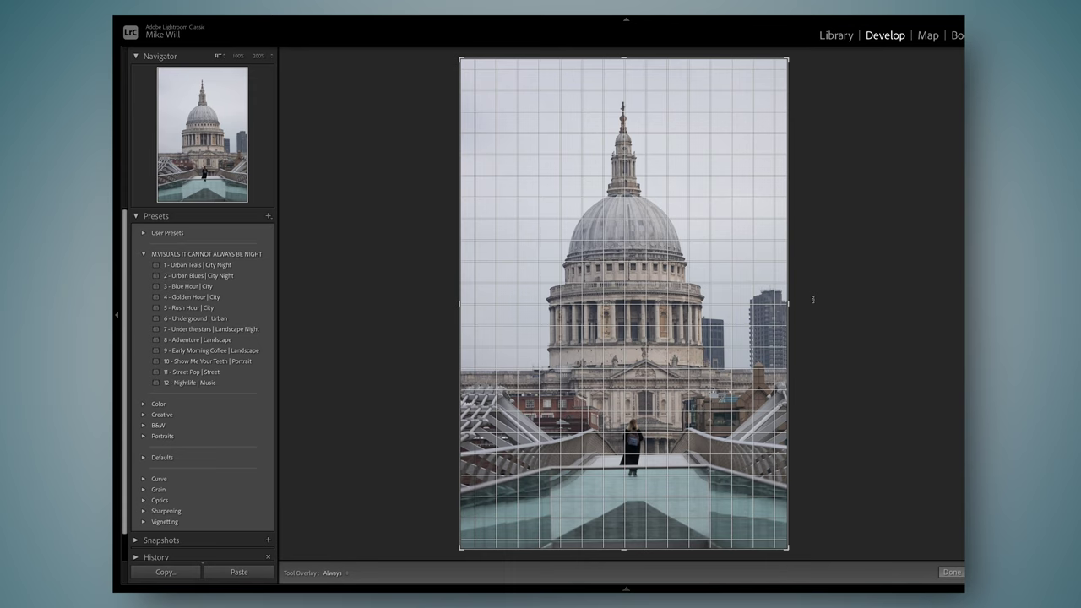
Step: Straighten the domed cathedral photo with a slight rotation of its crop
{"action": "left_click_drag", "start_coordinate": [813, 298], "coordinate": [754, 292]}
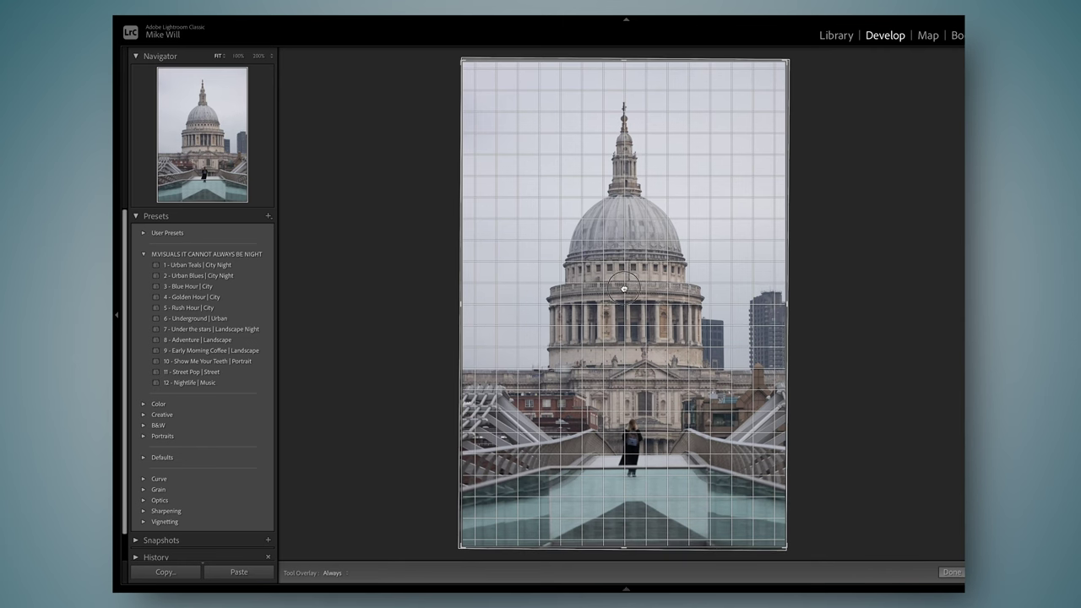
{"action": "key", "text": "Return"}
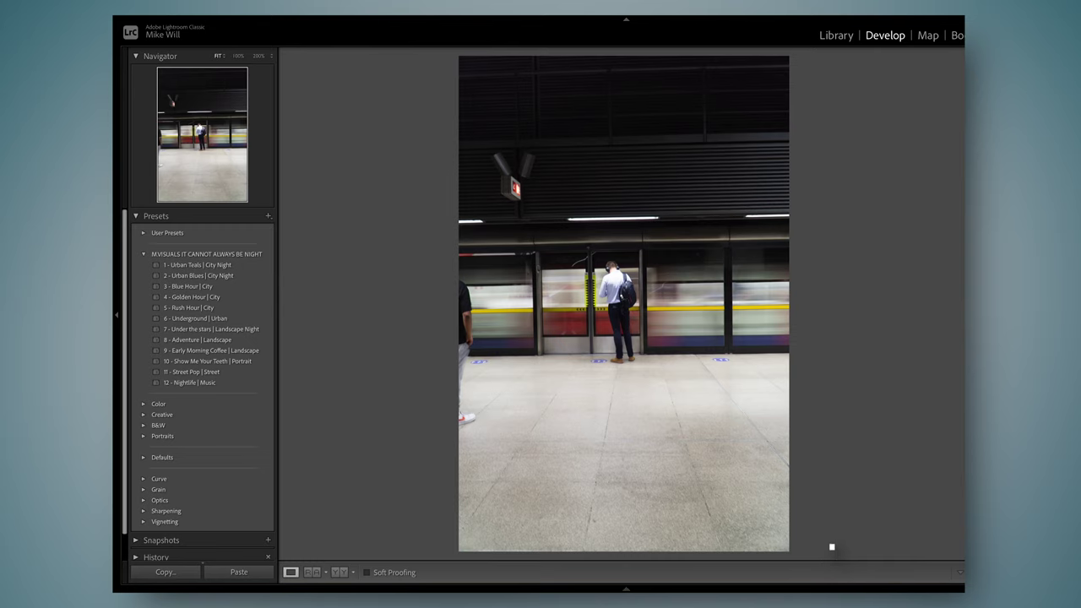
Step: Straighten the train platform photo and crop it to a tighter portrait frame that excludes the person at the edge
{"action": "key", "text": "r"}
{"action": "mouse_move", "coordinate": [827, 275]}
{"action": "left_mouse_down"}
{"action": "mouse_move", "coordinate": [824, 284]}
{"action": "mouse_move", "coordinate": [807, 269]}
{"action": "left_mouse_up"}
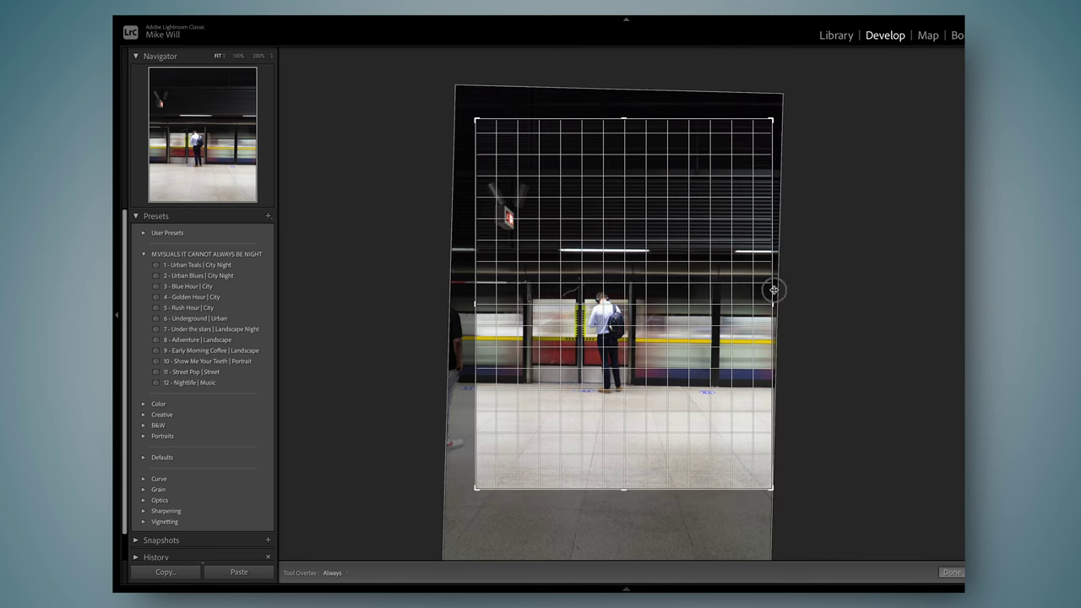
{"action": "left_click_drag", "start_coordinate": [772, 290], "coordinate": [747, 277]}
{"action": "left_click_drag", "start_coordinate": [826, 303], "coordinate": [825, 302]}
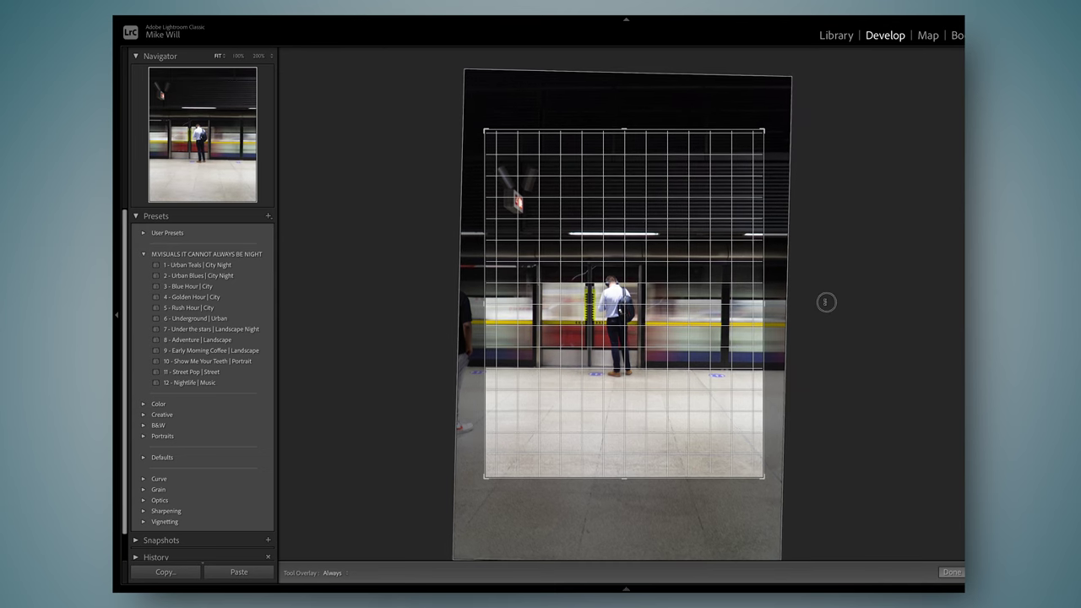
{"action": "key", "text": "Return"}
{"action": "left_click", "coordinate": [538, 391]}
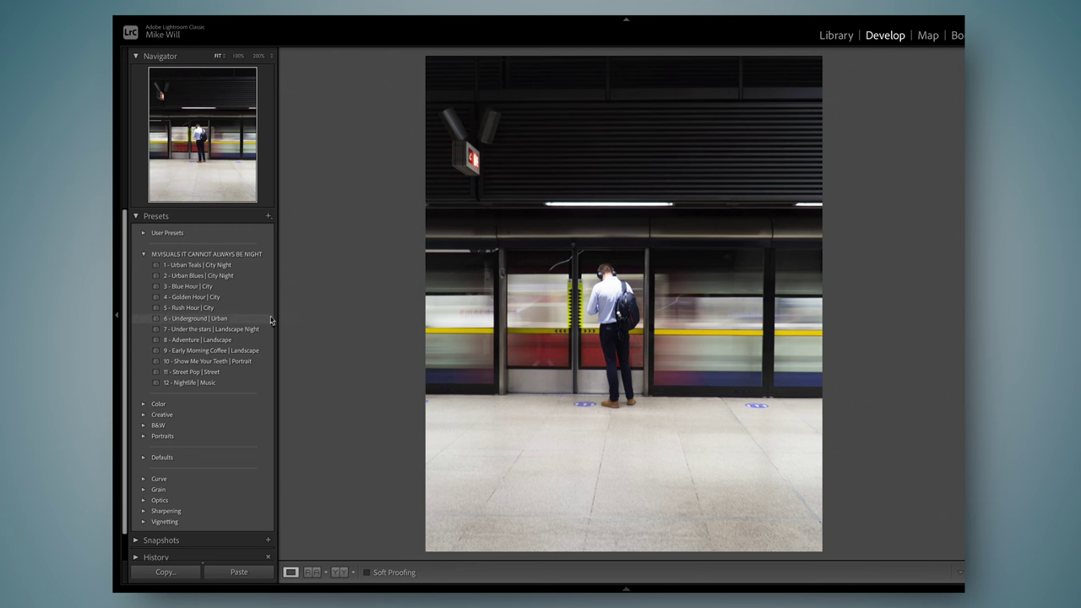
Step: Apply the 6 - Underground | Urban preset to the train platform photo and compare the result with the original
{"action": "left_click", "coordinate": [266, 319]}
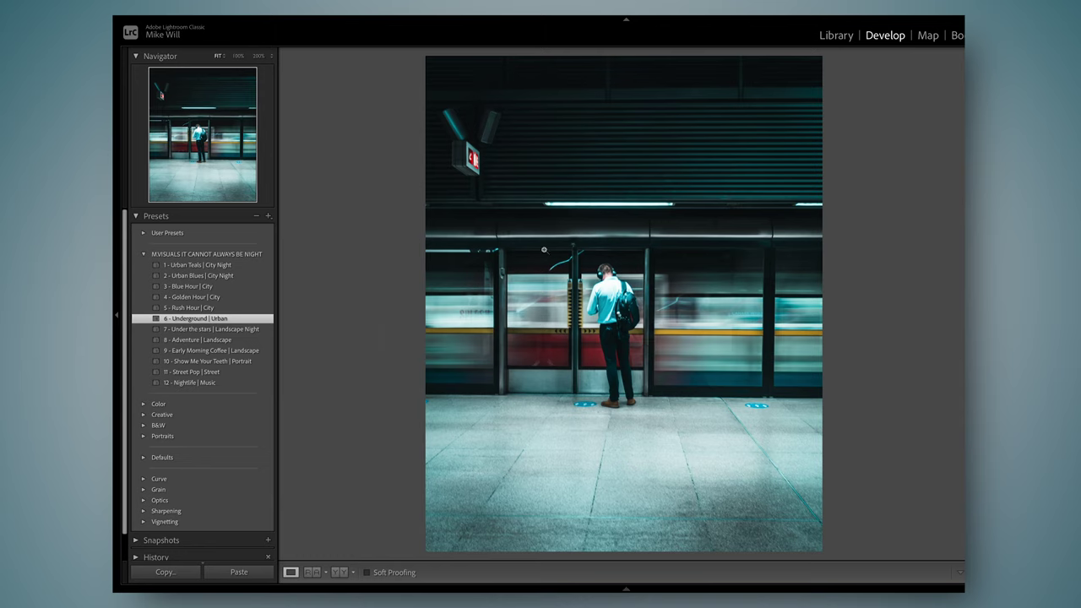
{"action": "key", "text": "backslash"}
{"action": "key", "text": "backslash"}
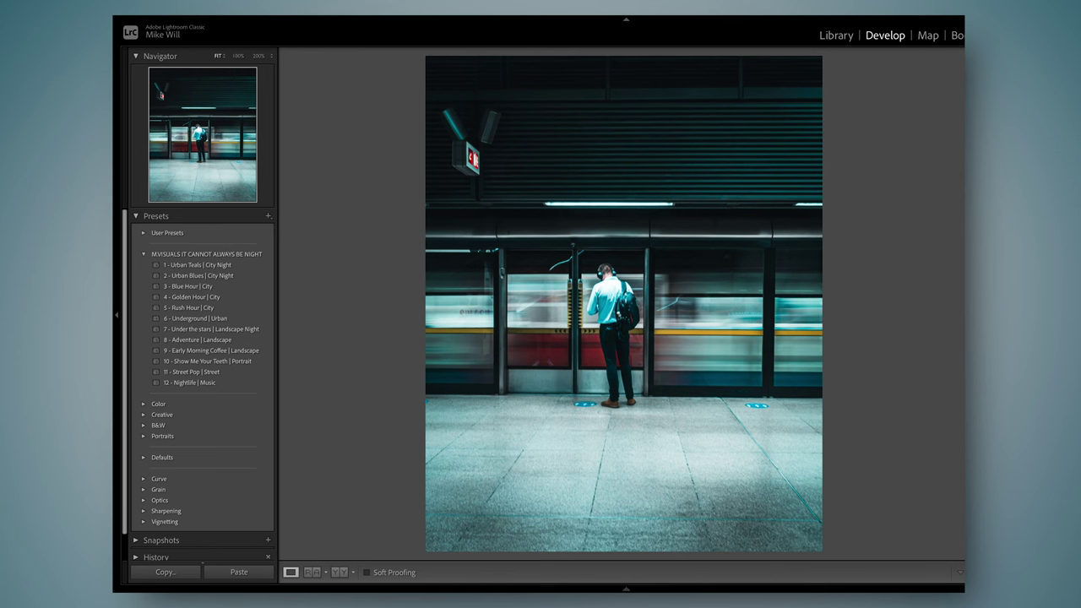
{"action": "key", "text": "backslash"}
{"action": "key", "text": "backslash"}
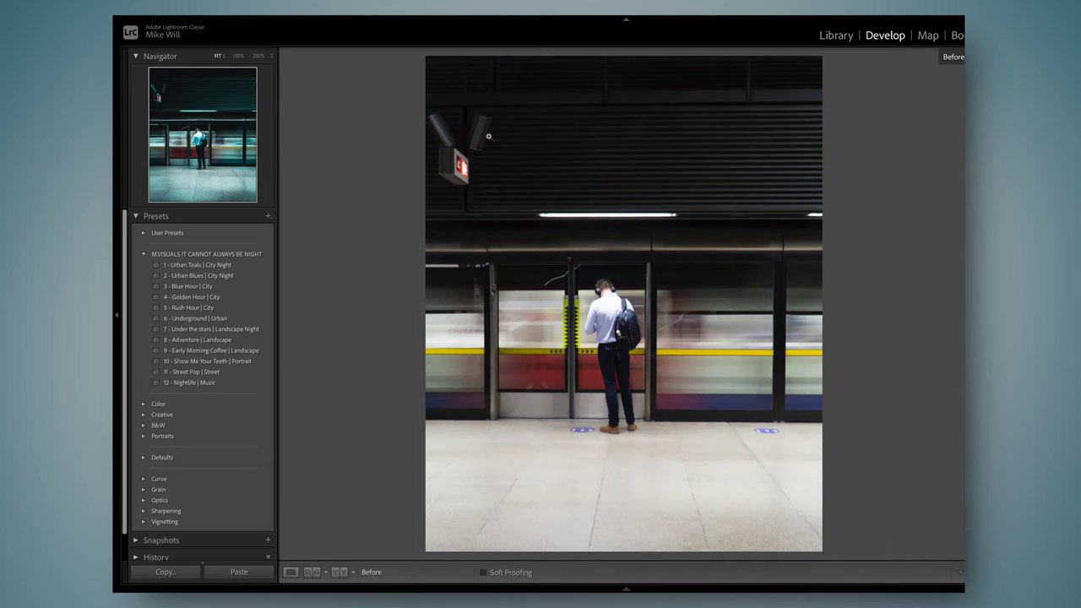
{"action": "key", "text": "backslash"}
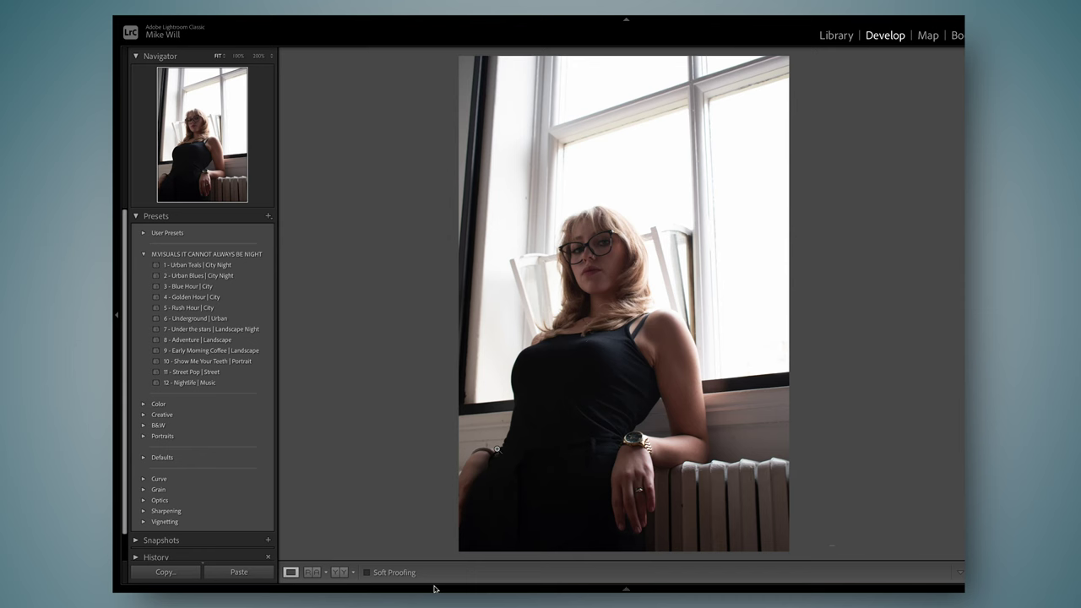
Step: Crop the portrait of the woman by the window to a shorter frame that removes part of the window above her
{"action": "mouse_move", "coordinate": [434, 589]}
{"action": "key", "text": "r"}
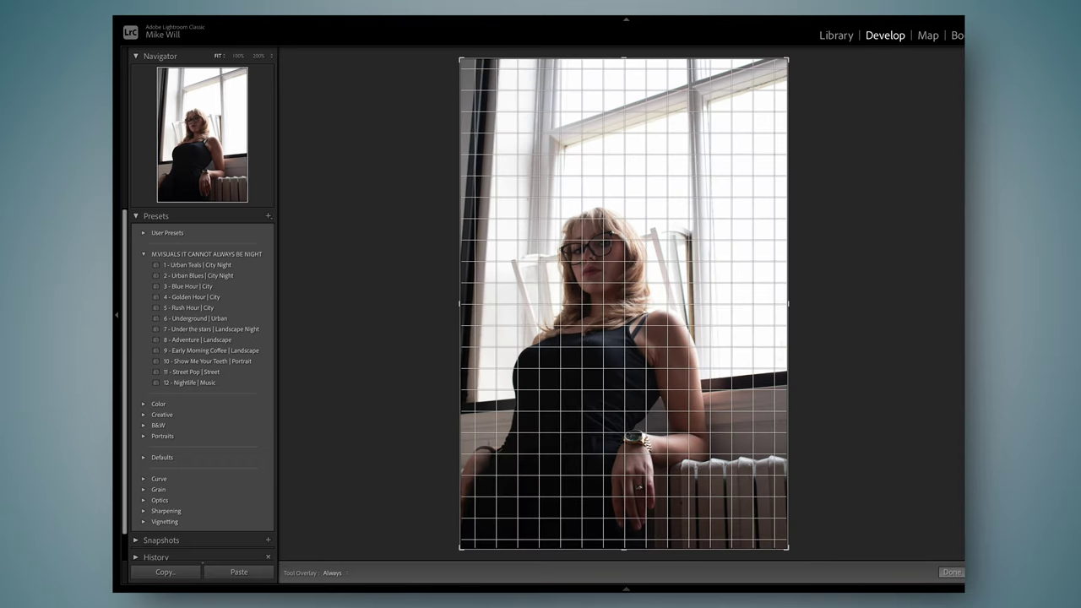
{"action": "left_click_drag", "start_coordinate": [623, 59], "coordinate": [624, 141]}
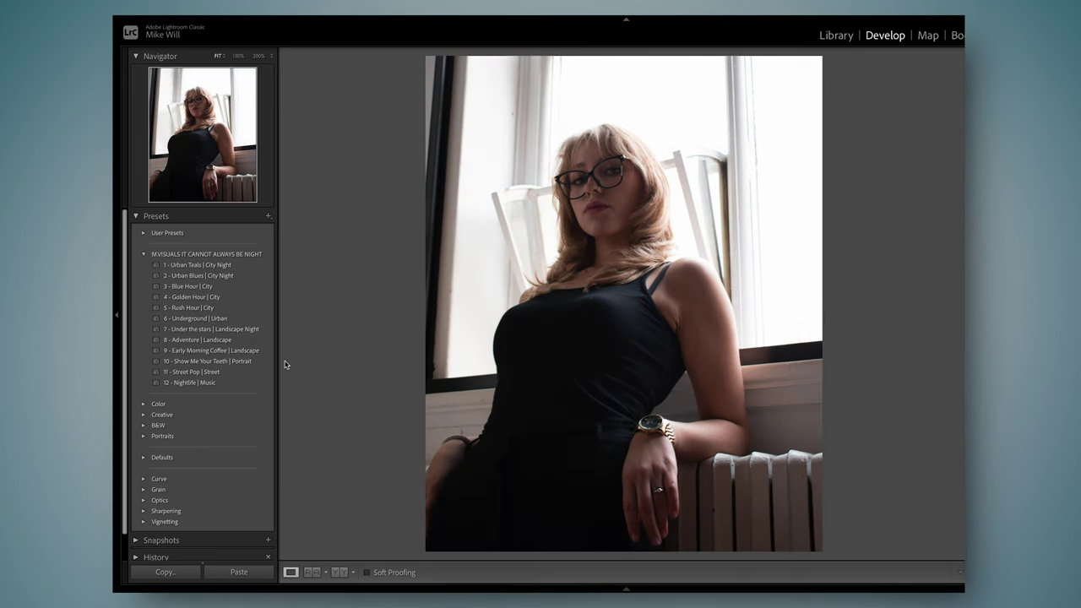
Step: Apply the 10 - Show Me Your Teeth | Portrait preset to the window portrait and compare it with the original
{"action": "left_click", "coordinate": [253, 361]}
{"action": "key", "text": "backslash"}
{"action": "key", "text": "backslash"}
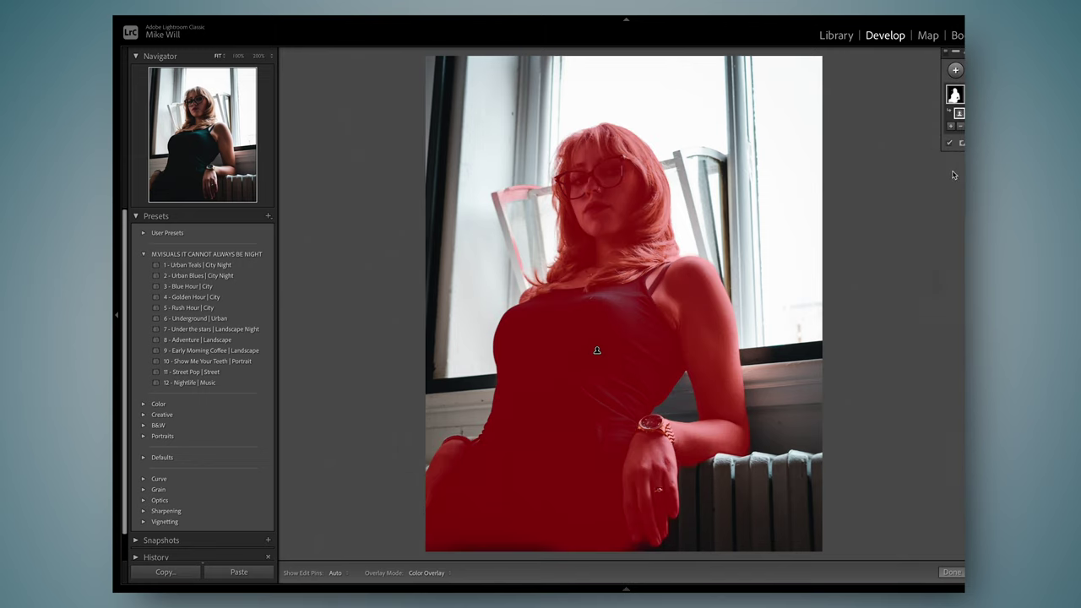
Step: Subtract the chair behind the woman from the subject mask with a brush, and compare the edited portrait with the original
{"action": "left_click", "coordinate": [959, 125]}
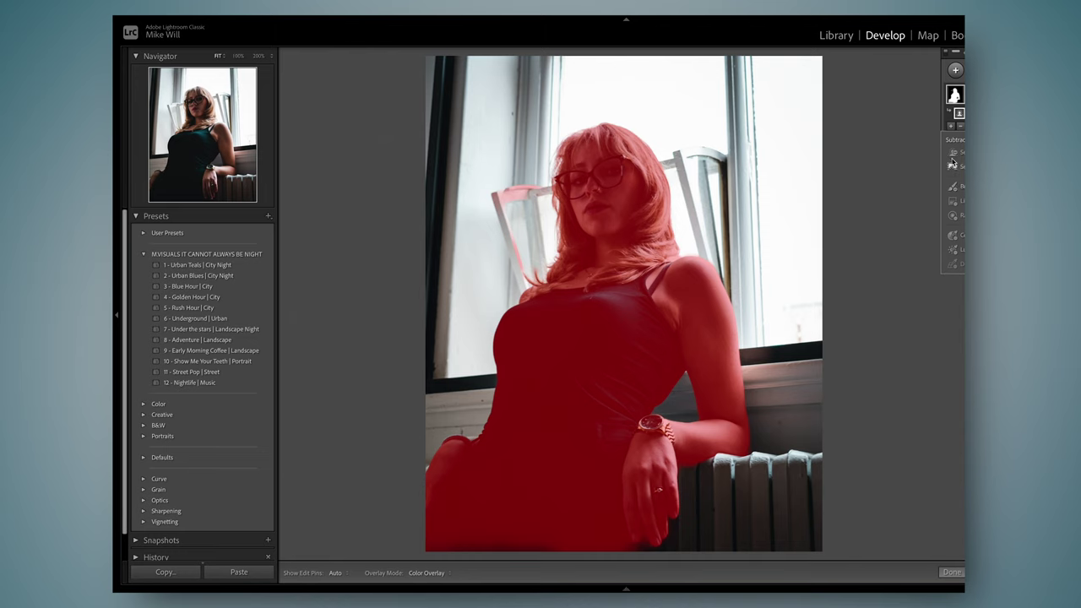
{"action": "left_click", "coordinate": [954, 187]}
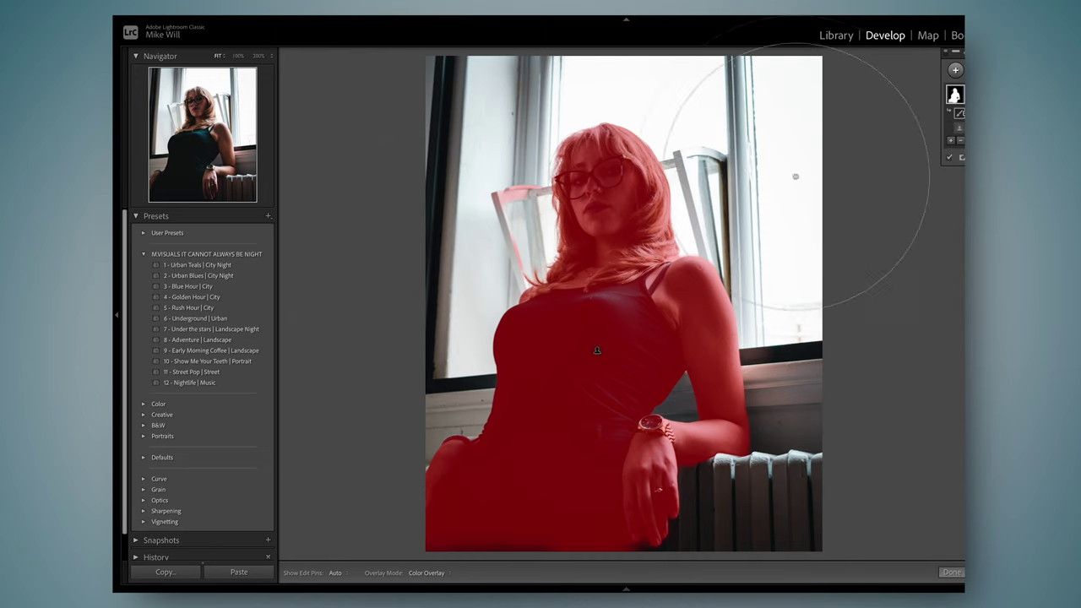
{"action": "key", "text": "h"}
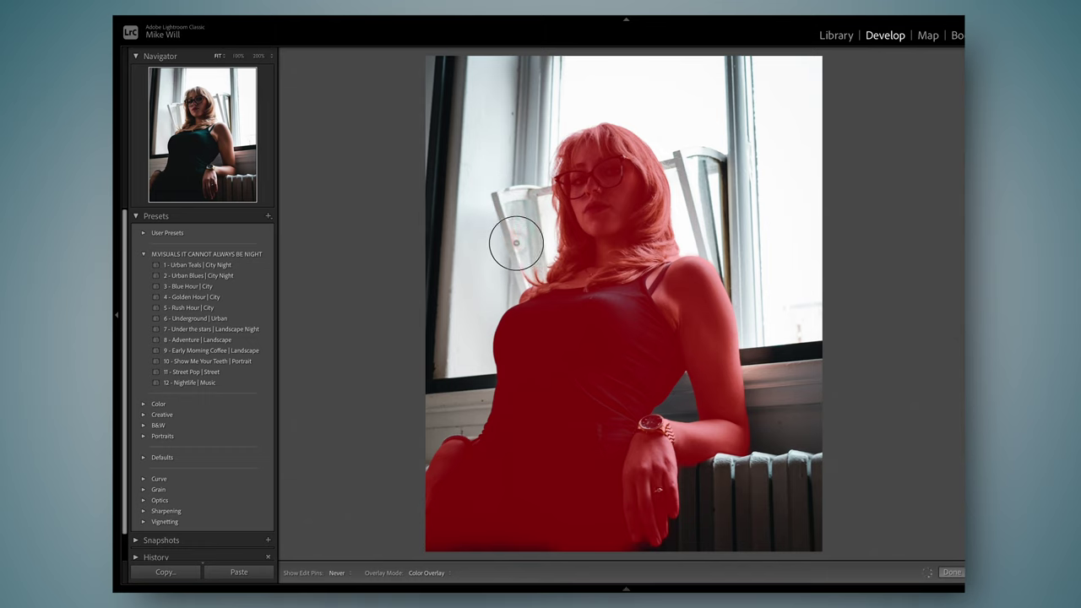
{"action": "key", "text": "h"}
{"action": "key", "text": "h"}
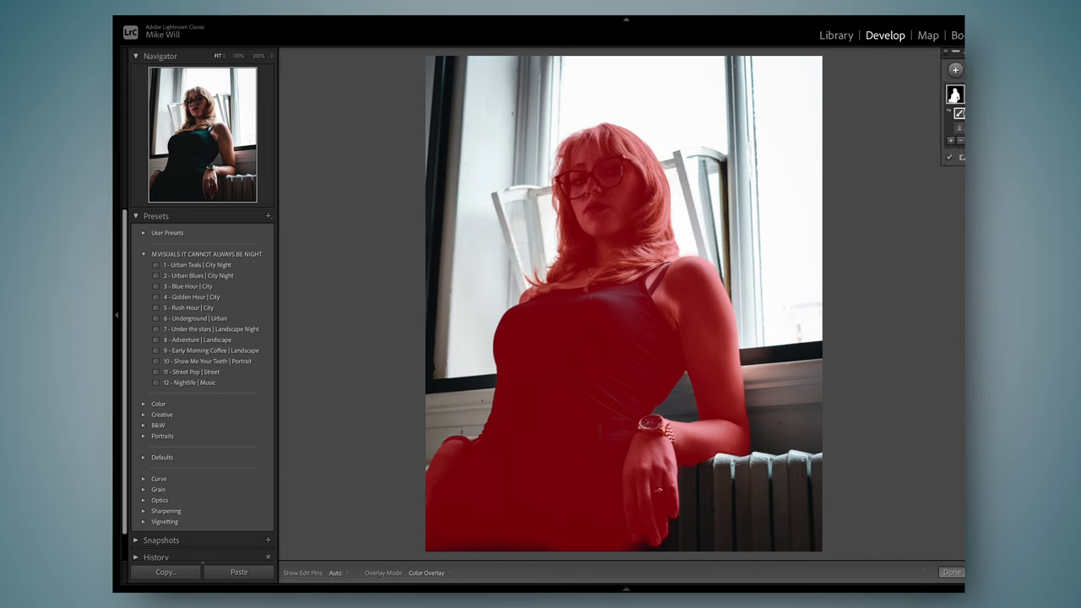
{"action": "key", "text": "o"}
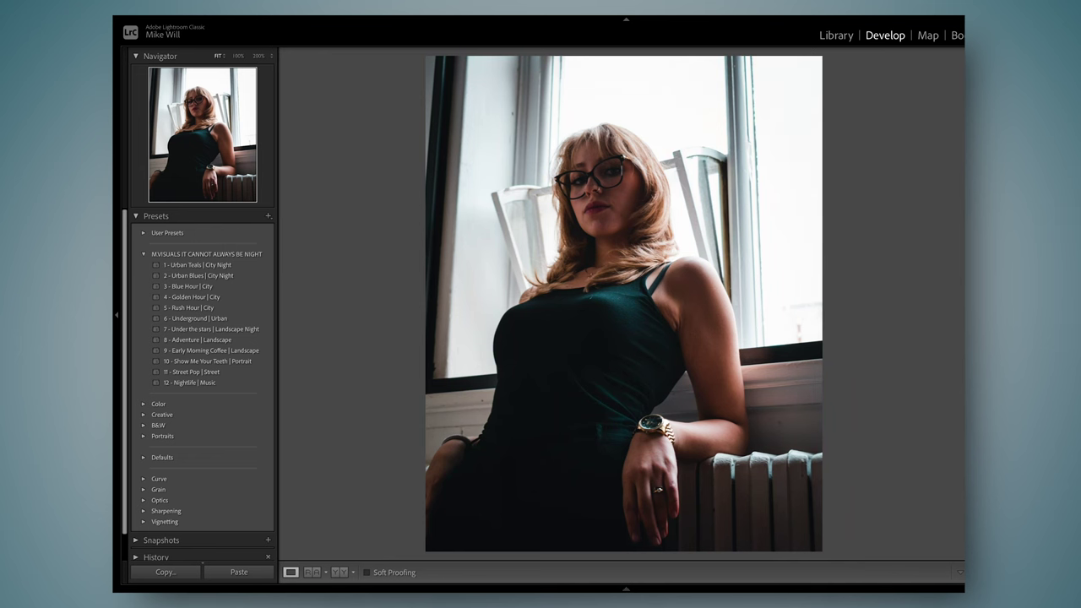
{"action": "key", "text": "backslash"}
{"action": "key", "text": "backslash"}
{"action": "key", "text": "backslash"}
{"action": "key", "text": "backslash"}
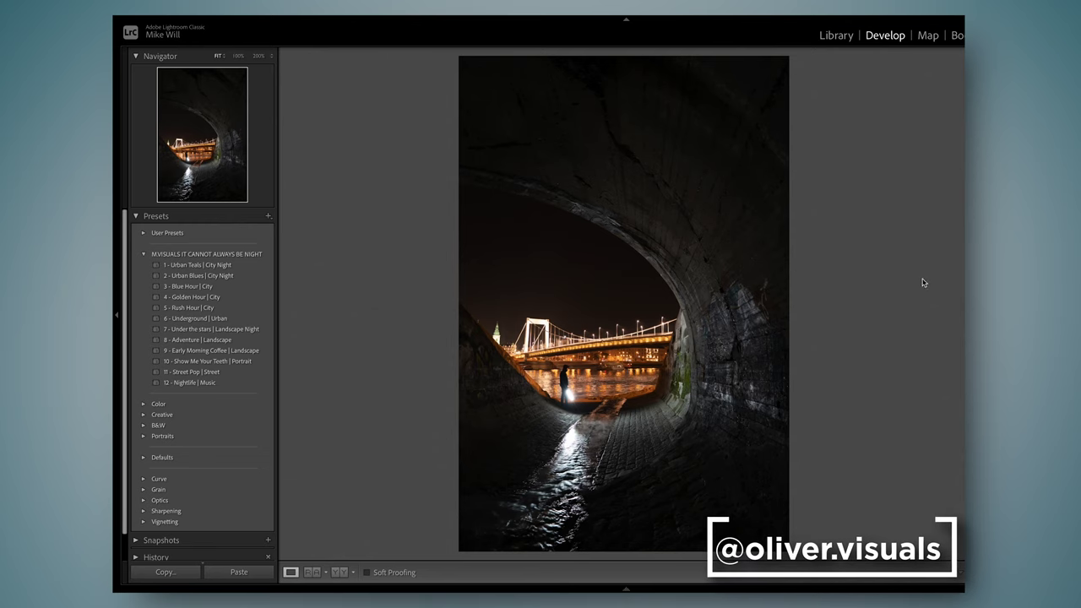
Step: Crop the bridge photo framed by the tunnel arch to a tighter portrait frame, repositioned around the silhouetted figure
{"action": "key", "text": "r"}
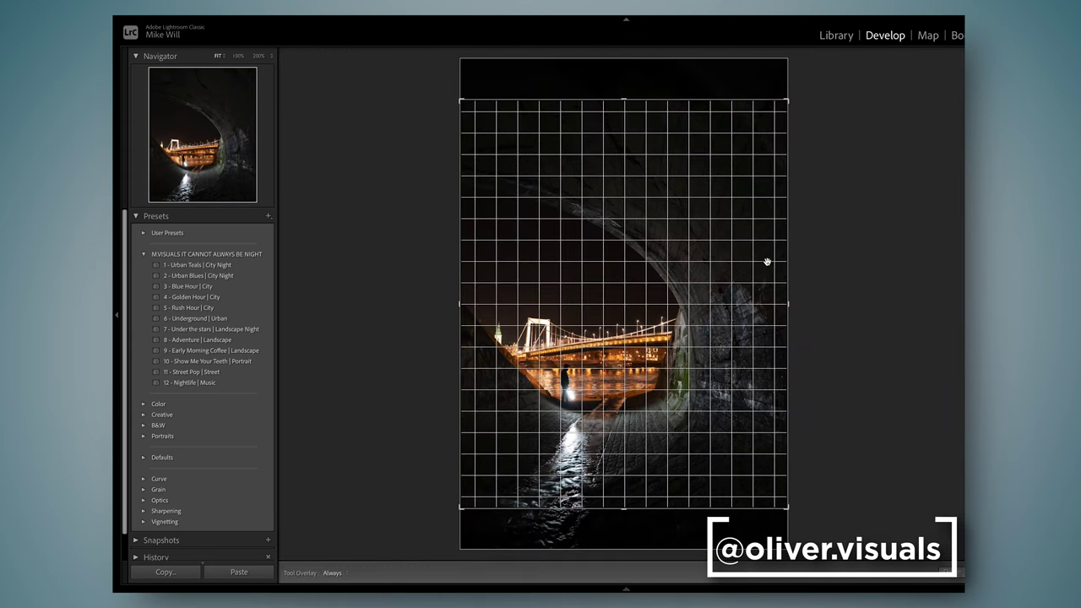
{"action": "left_click_drag", "start_coordinate": [780, 302], "coordinate": [767, 304]}
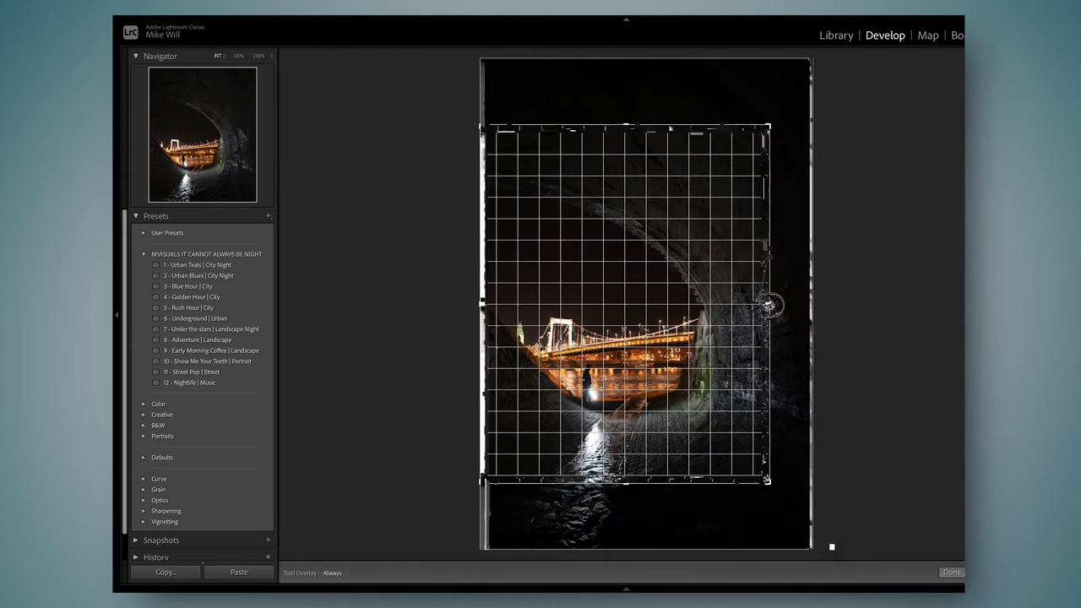
{"action": "left_click_drag", "start_coordinate": [505, 330], "coordinate": [517, 318]}
{"action": "key", "text": "Return"}
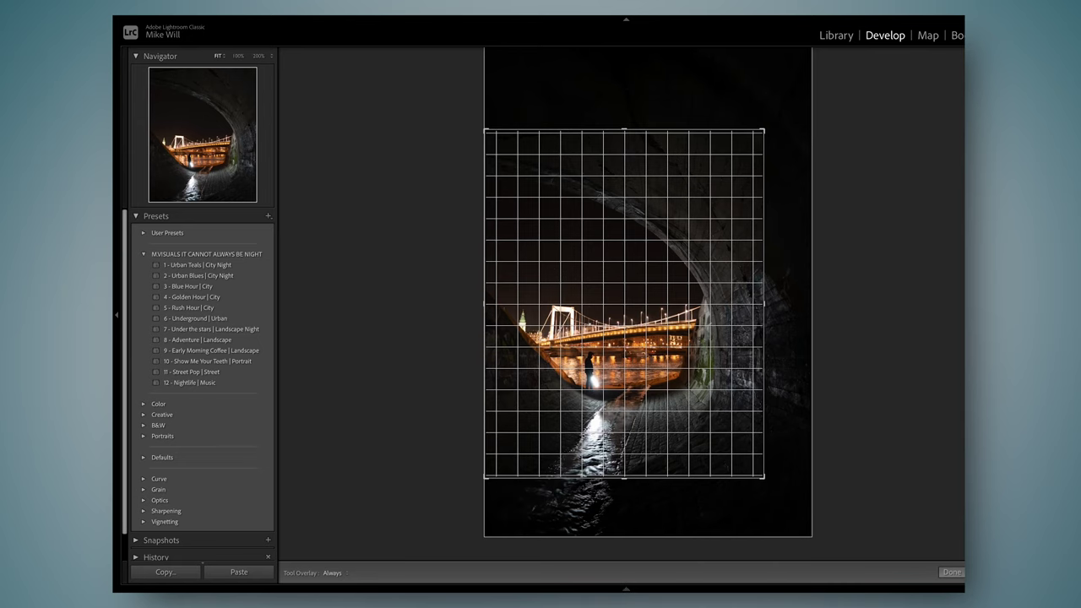
{"action": "key", "text": "Return"}
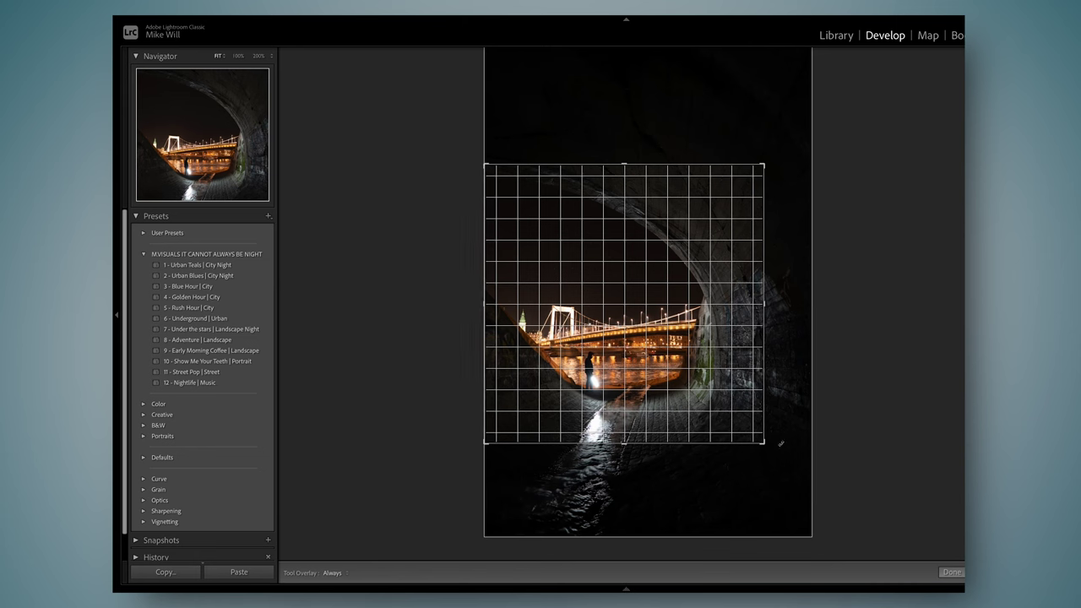
Step: Try a square crop on the tunnel arch photo and undo it
{"action": "key", "text": "Return"}
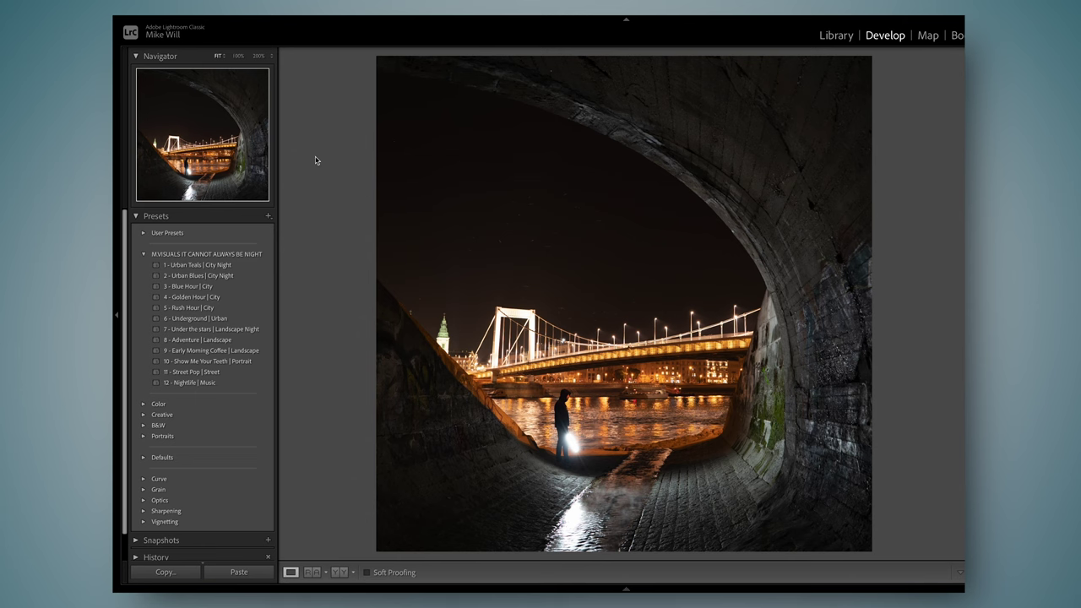
{"action": "key", "text": "ctrl+z"}
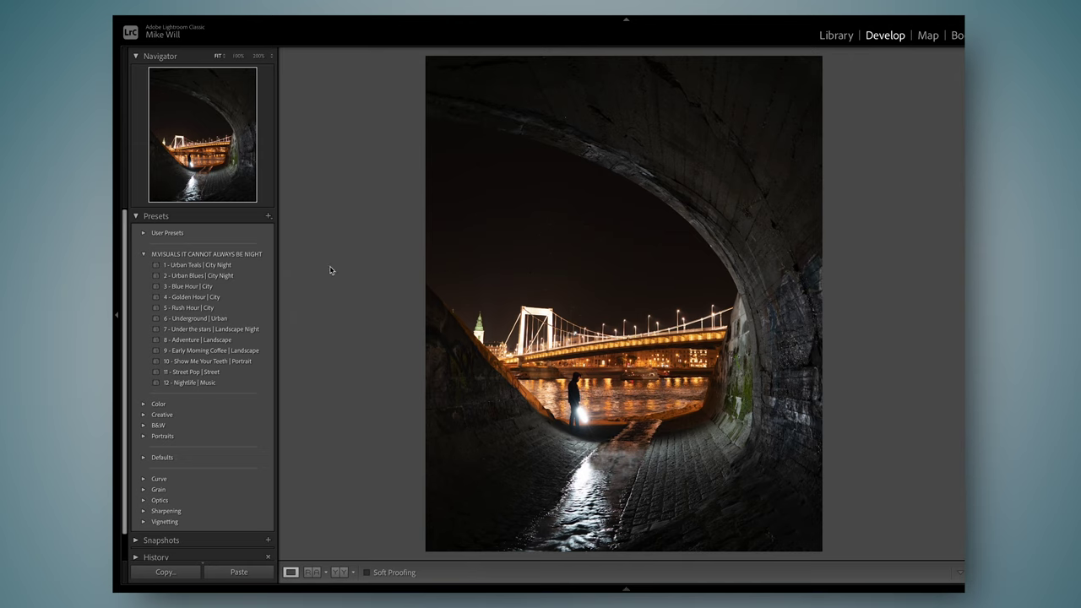
Step: Apply the 1 - Urban Teals | City Night preset to the tunnel arch photo and compare the result with the original
{"action": "left_click", "coordinate": [225, 264]}
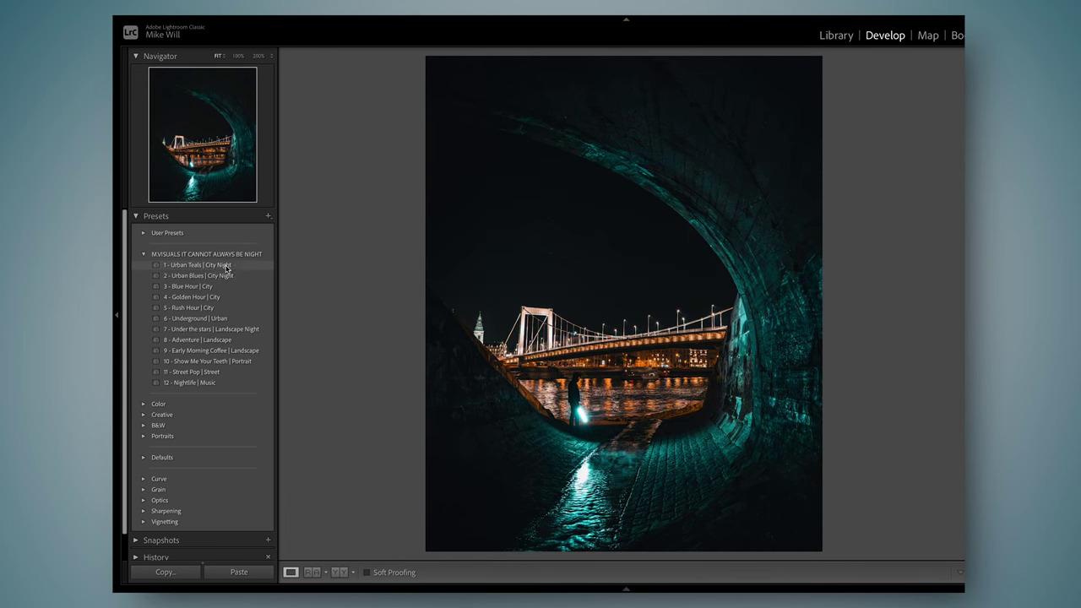
{"action": "left_click", "coordinate": [225, 263]}
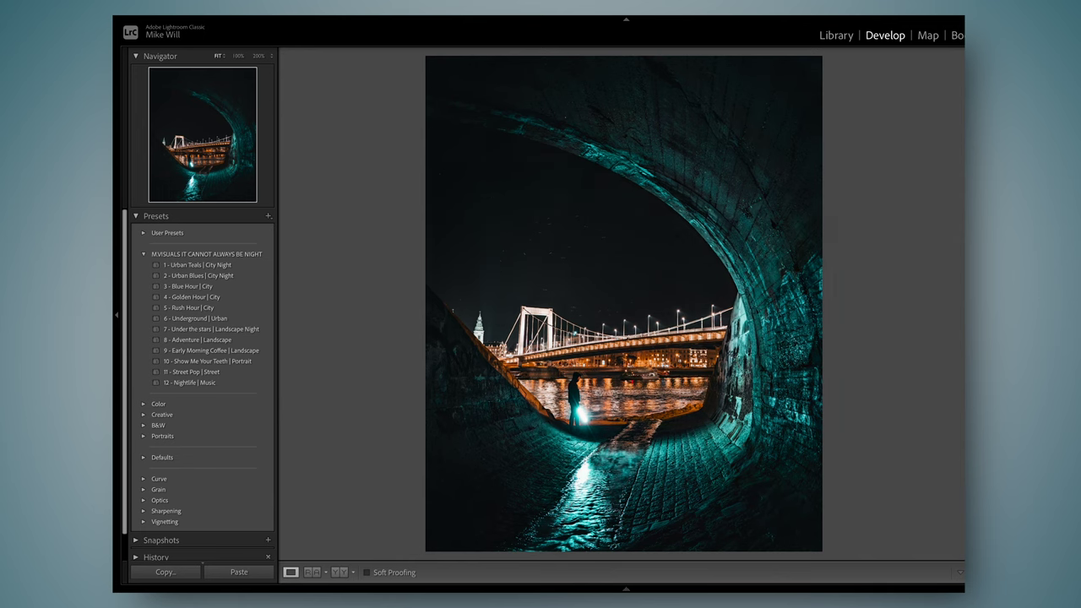
{"action": "key", "text": "backslash"}
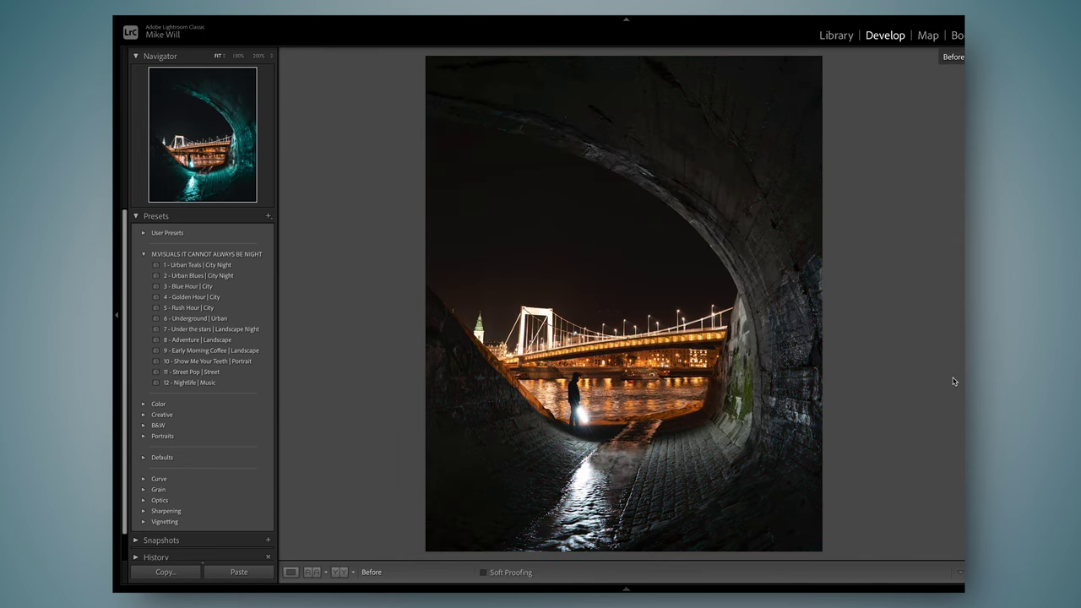
{"action": "key", "text": "backslash"}
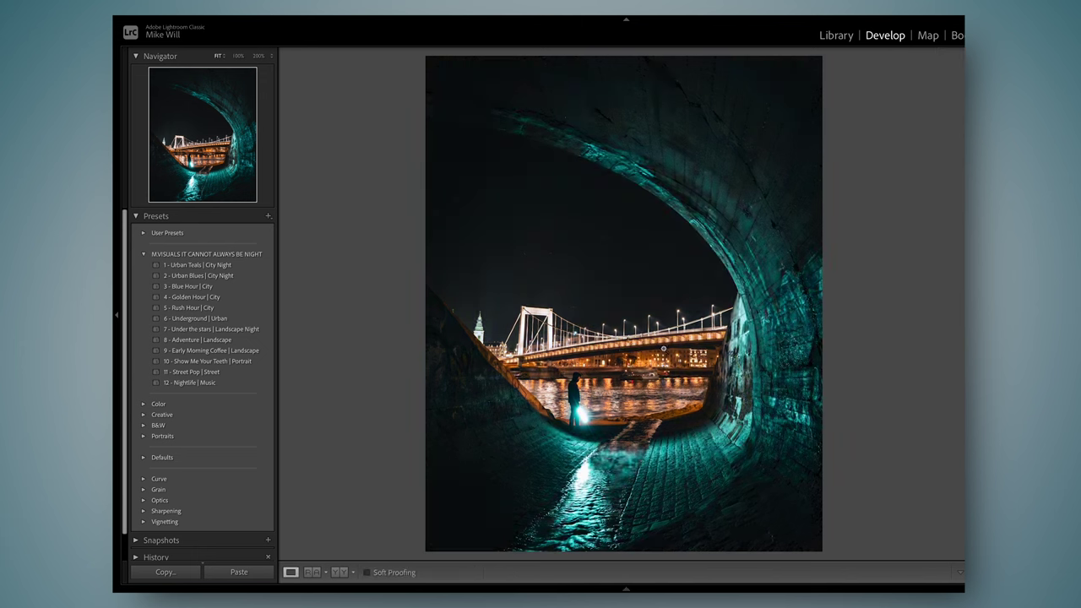
{"action": "key", "text": "backslash"}
{"action": "key", "text": "backslash"}
{"action": "left_click", "coordinate": [555, 259]}
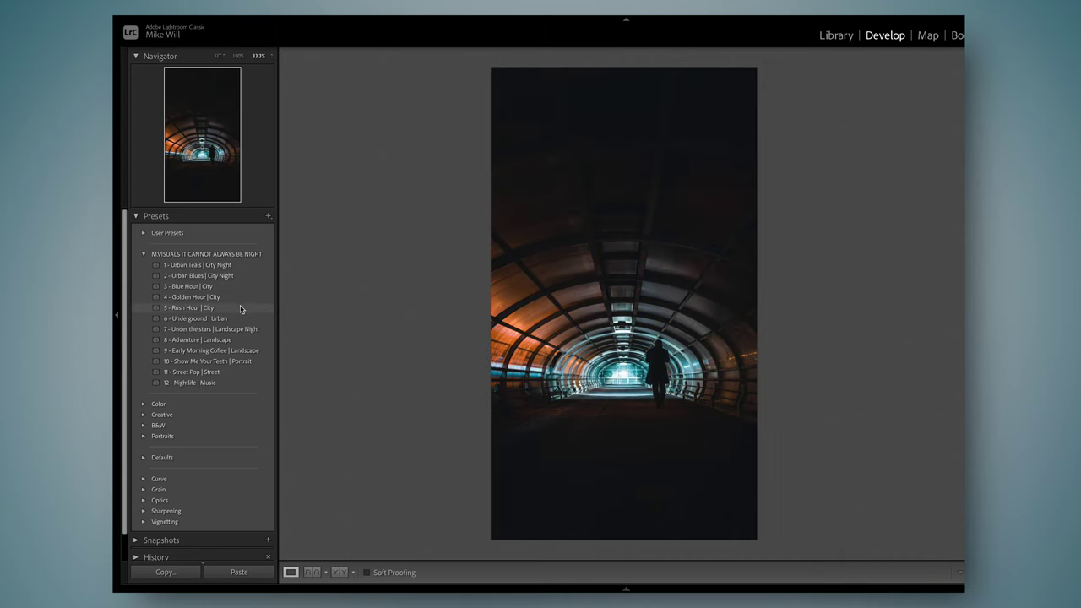
Step: Apply the 5 - Rush Hour | City preset to the covered walkway photo and inspect the walking figure at 100%
{"action": "left_click", "coordinate": [240, 308]}
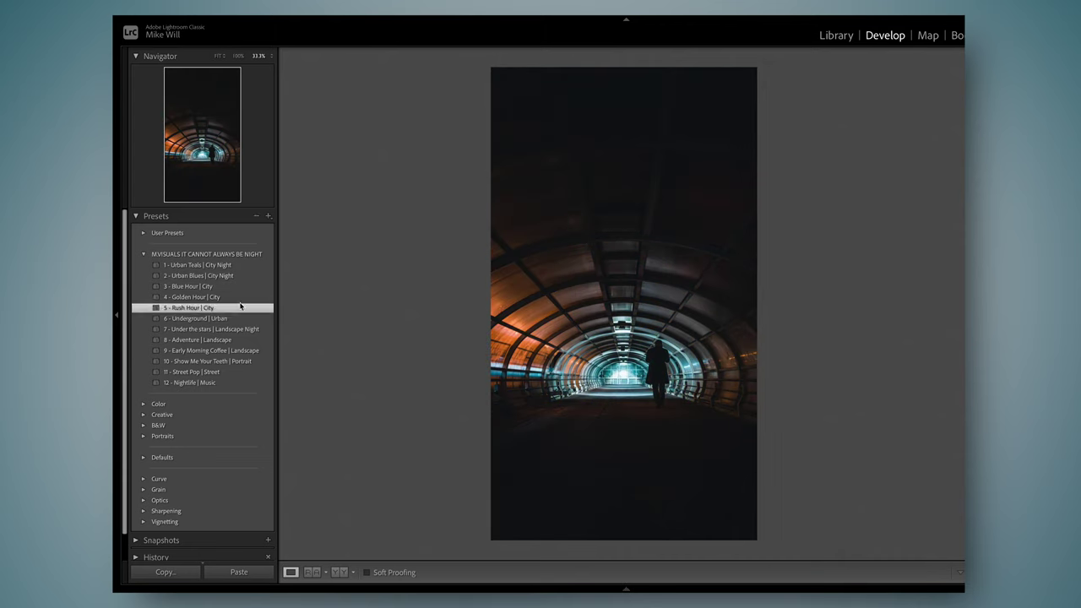
{"action": "key", "text": "ctrl+z"}
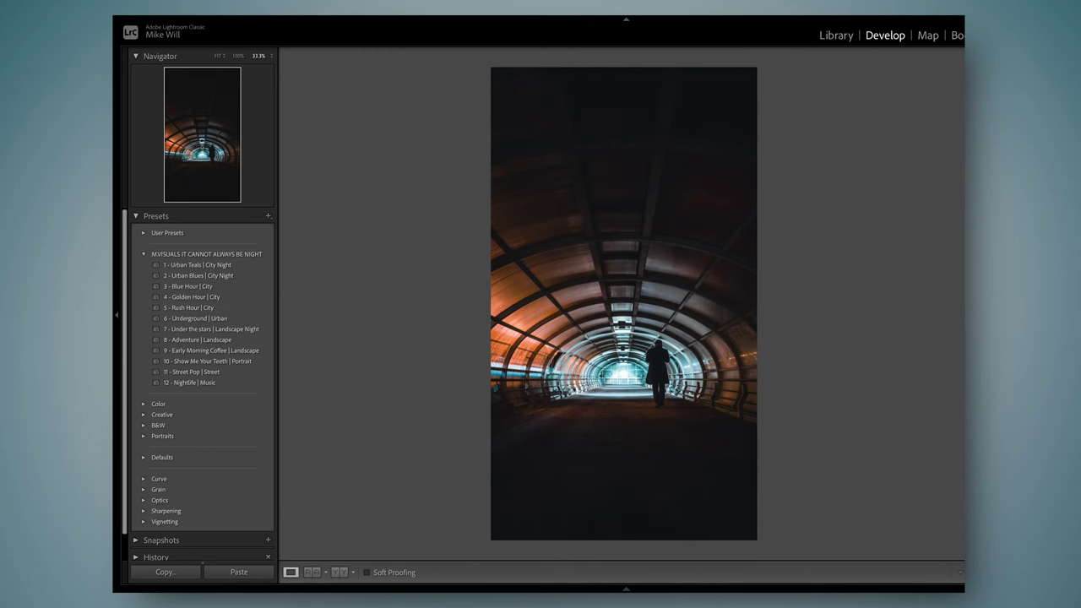
{"action": "left_click", "coordinate": [617, 373]}
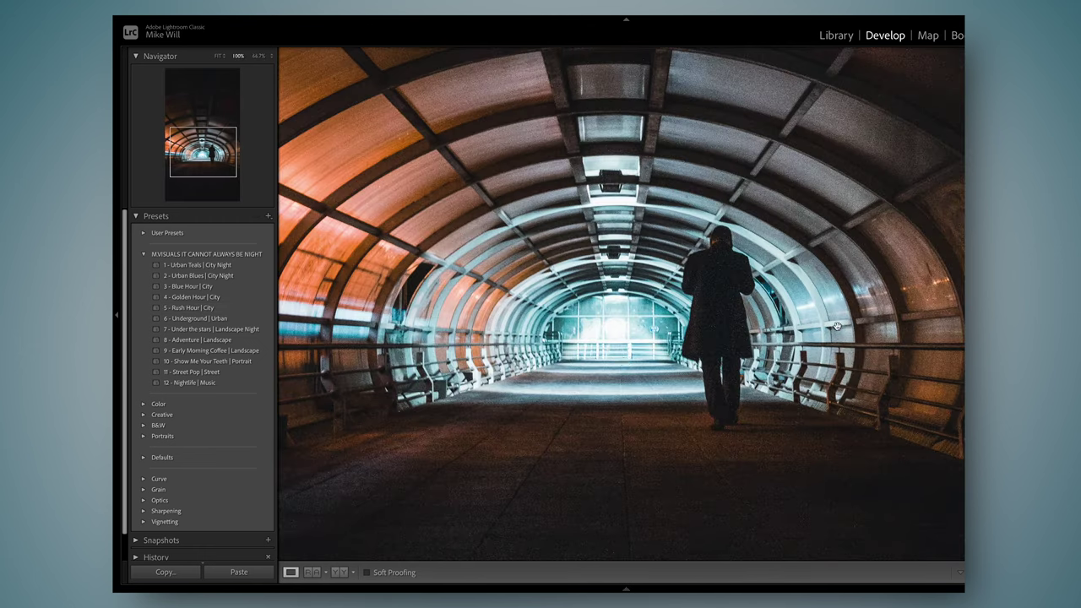
{"action": "left_click", "coordinate": [593, 340]}
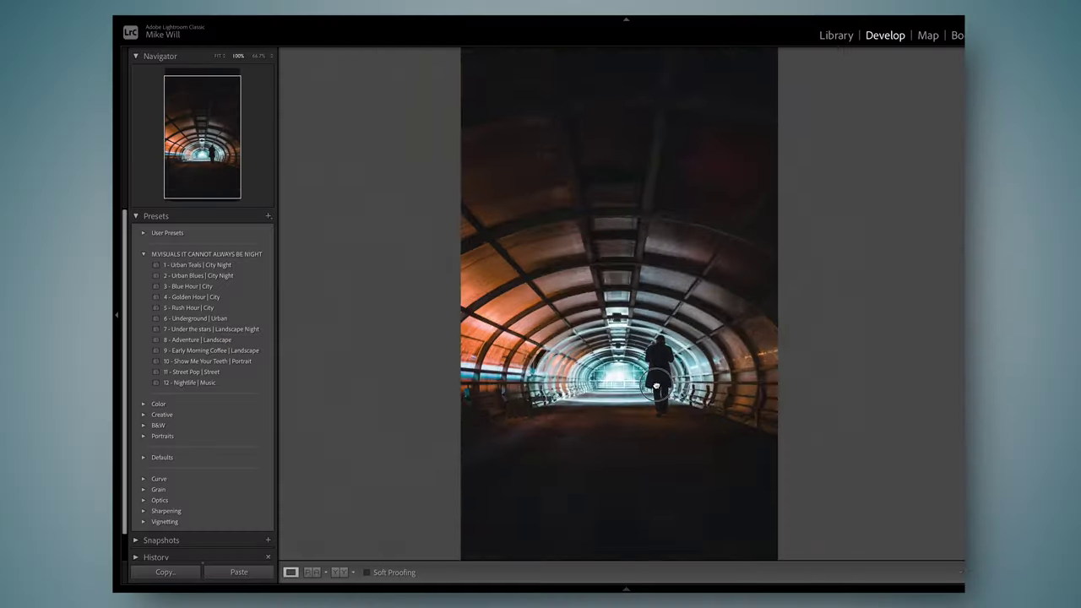
Step: Inspect the covered walkway photo at 200% and 300%, checking the walking figure and the floor in the foreground
{"action": "left_click", "coordinate": [657, 383]}
{"action": "left_click", "coordinate": [657, 384]}
{"action": "left_click", "coordinate": [628, 380]}
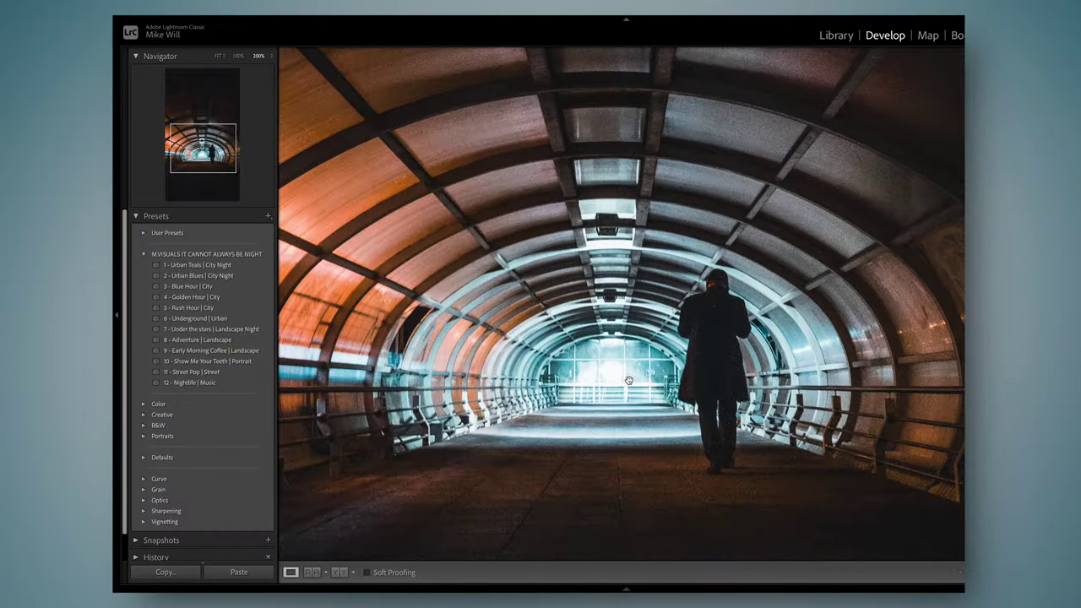
{"action": "key", "text": "ctrl+equal"}
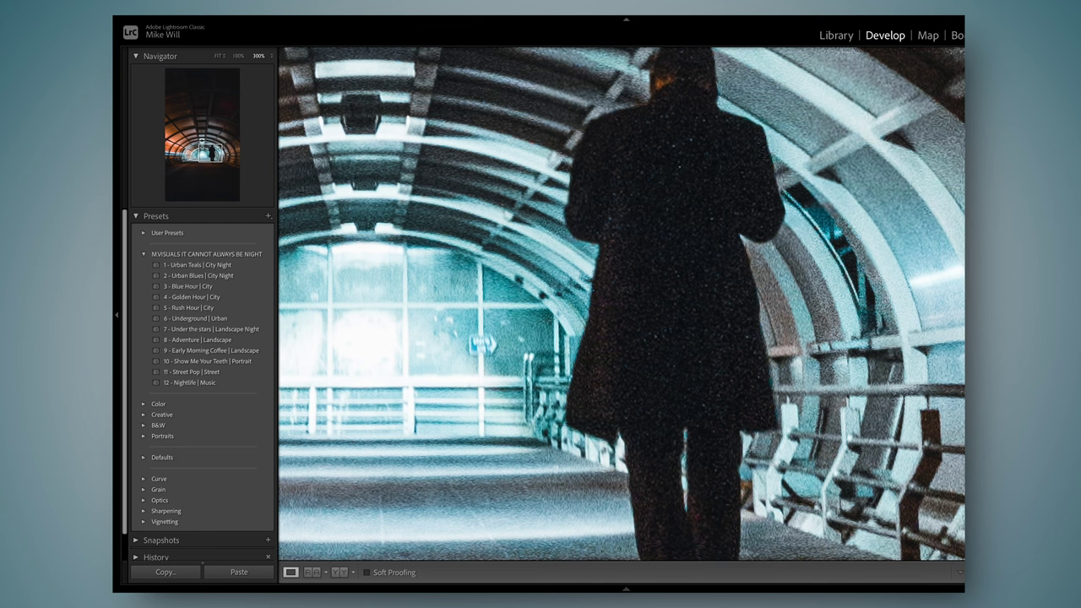
{"action": "left_click", "coordinate": [551, 316]}
{"action": "left_click", "coordinate": [611, 441]}
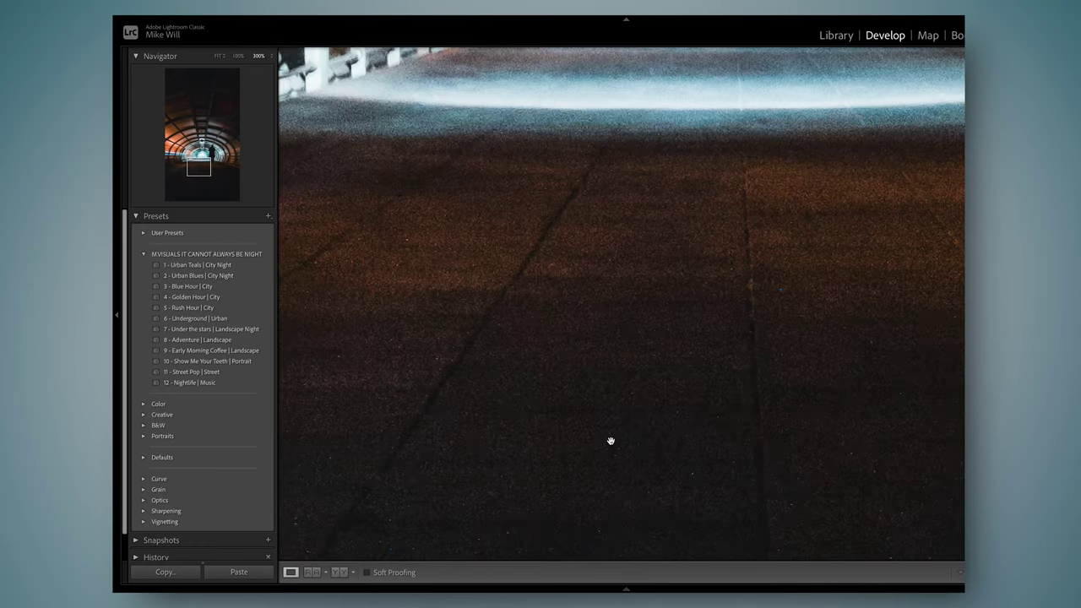
Step: Crop the covered walkway photo to a shorter portrait frame and reposition it around the walking figure
{"action": "left_click", "coordinate": [611, 441]}
{"action": "key", "text": "r"}
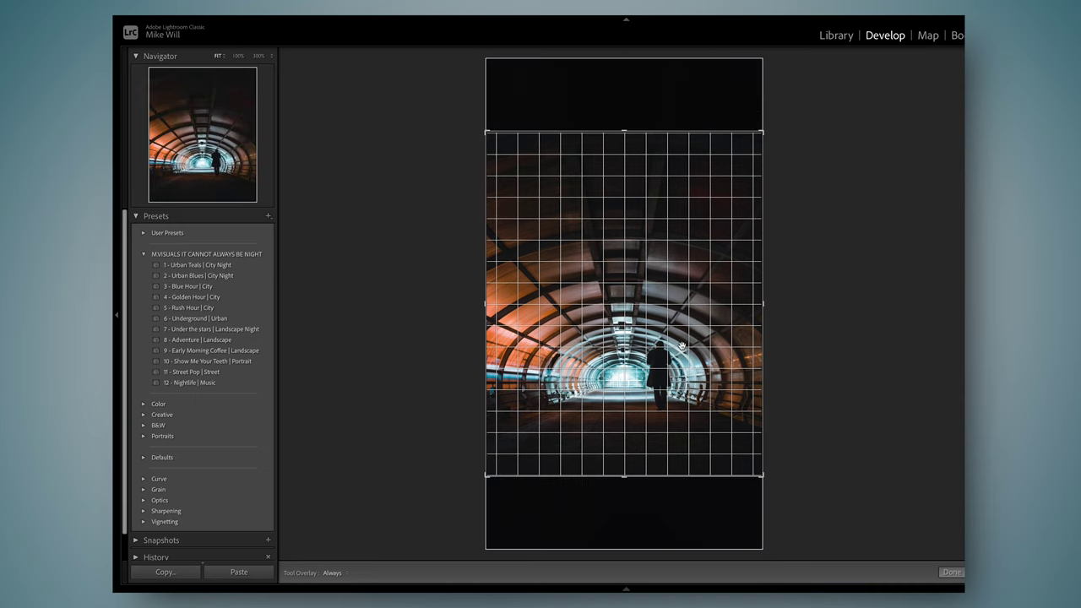
{"action": "left_click_drag", "start_coordinate": [620, 369], "coordinate": [621, 340]}
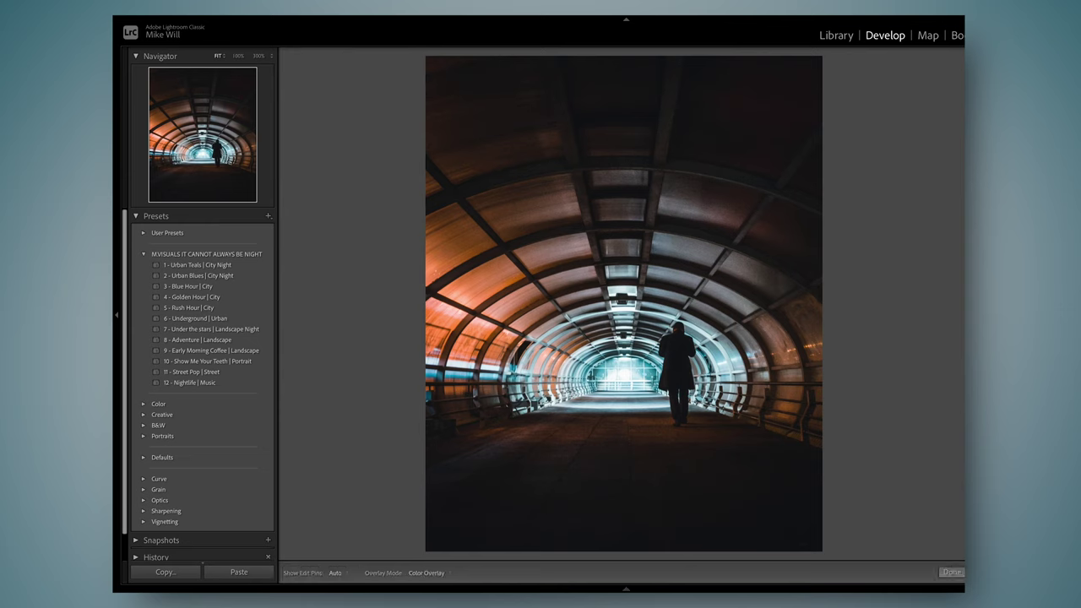
Step: Brush a darkening mask over the walking figure's coat and check the silhouette at 300% with the edit pins hidden
{"action": "key", "text": "k"}
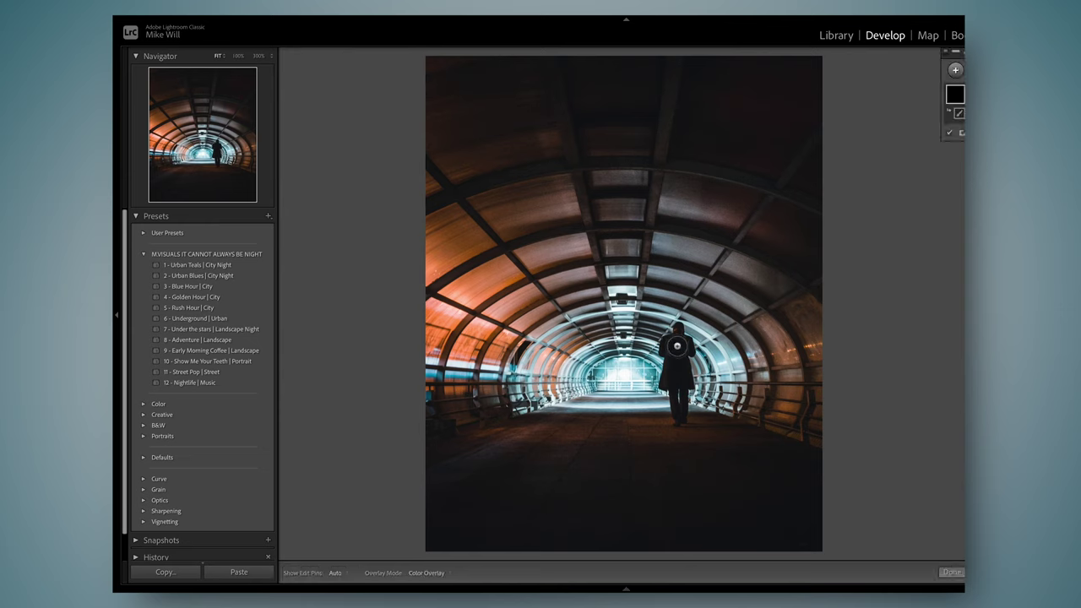
{"action": "mouse_move", "coordinate": [677, 346]}
{"action": "left_mouse_down"}
{"action": "mouse_move", "coordinate": [672, 381]}
{"action": "mouse_move", "coordinate": [676, 366]}
{"action": "mouse_move", "coordinate": [683, 379]}
{"action": "mouse_move", "coordinate": [684, 345]}
{"action": "mouse_move", "coordinate": [671, 343]}
{"action": "mouse_move", "coordinate": [682, 341]}
{"action": "mouse_move", "coordinate": [679, 326]}
{"action": "mouse_move", "coordinate": [675, 412]}
{"action": "left_mouse_up"}
{"action": "key", "text": "shift+w"}
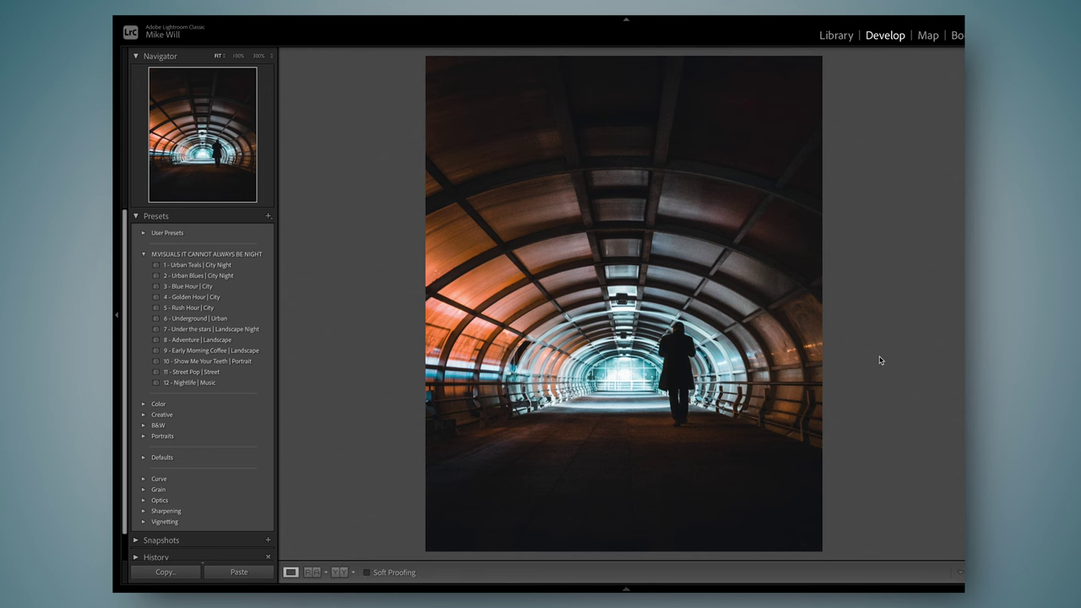
{"action": "left_click", "coordinate": [681, 358]}
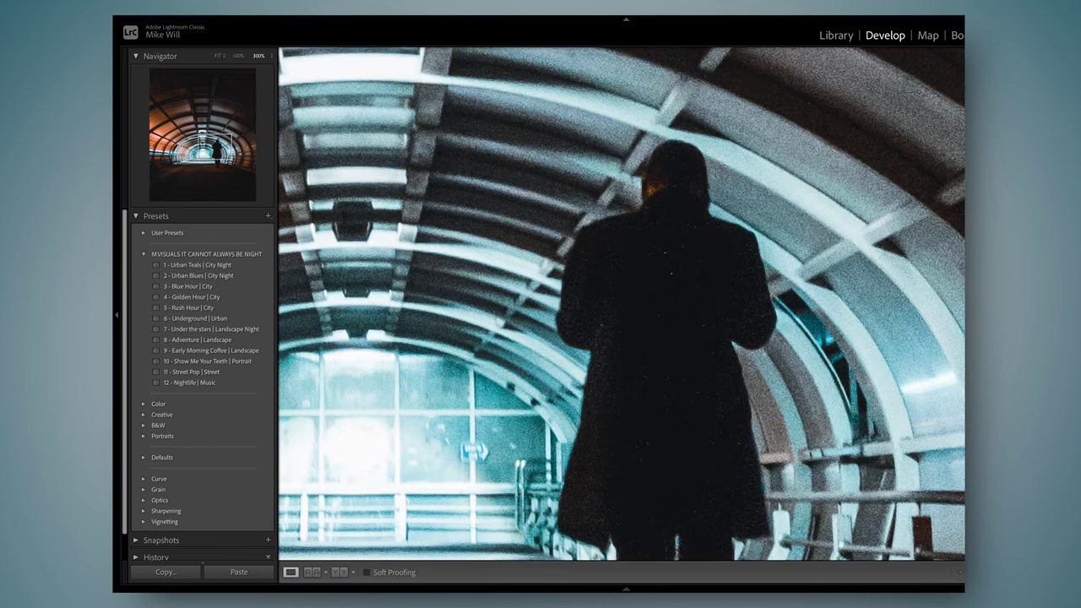
{"action": "key", "text": "shift+w"}
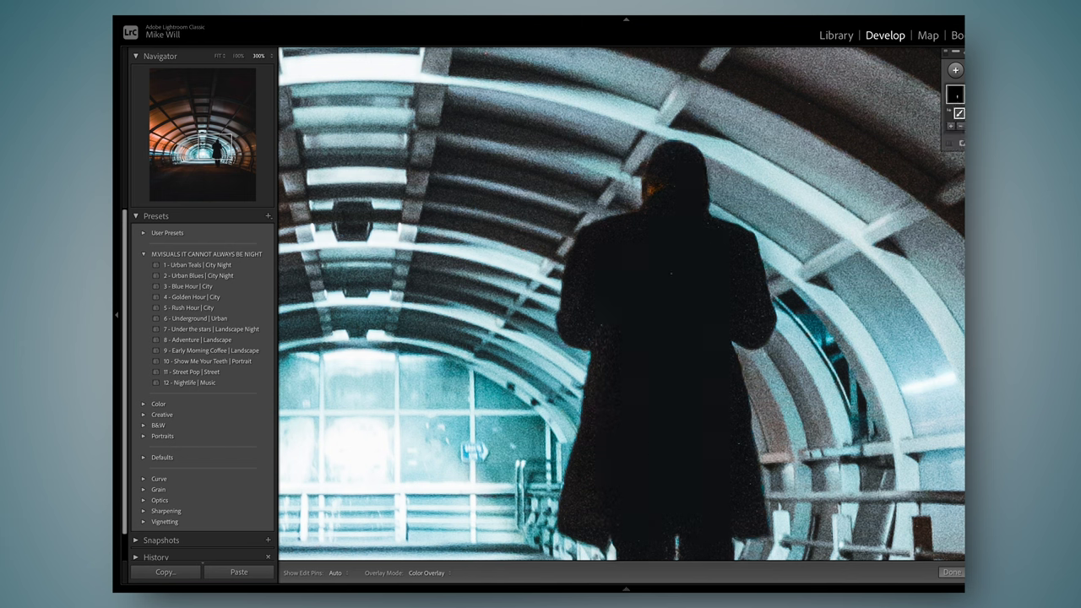
{"action": "key", "text": "h"}
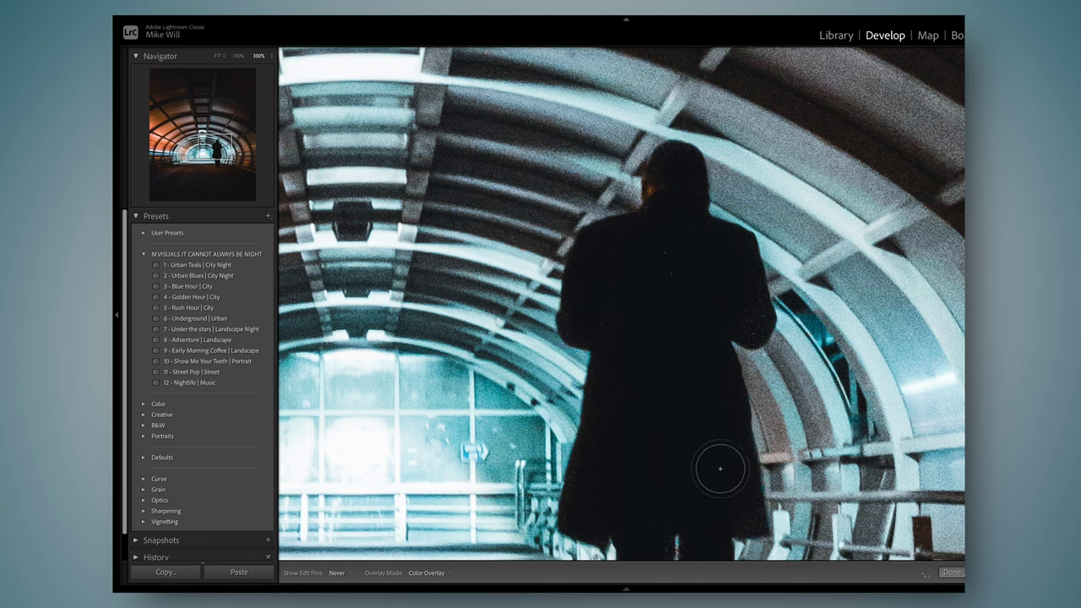
{"action": "mouse_move", "coordinate": [727, 590]}
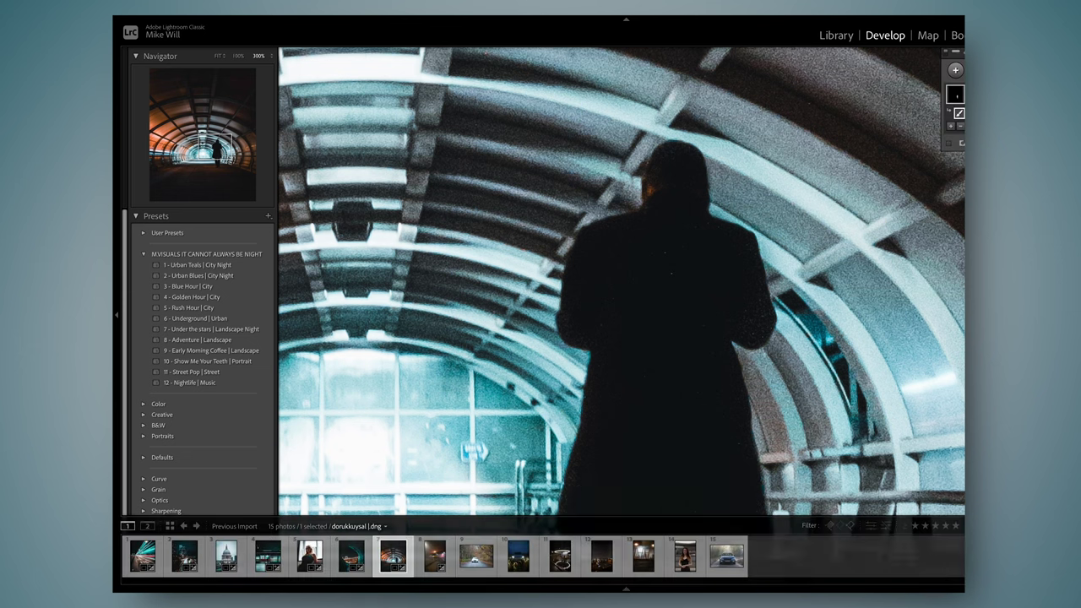
{"action": "key", "text": "z"}
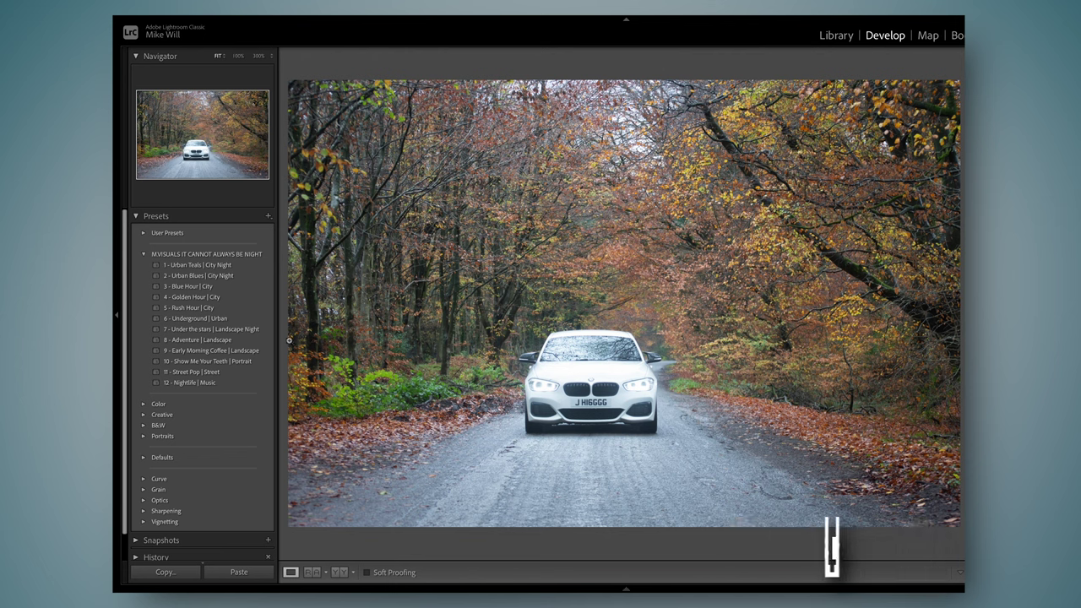
Step: Apply the 8 - Adventure | Landscape preset to the white car photo and crop it to a portrait frame around the car
{"action": "left_click", "coordinate": [243, 340]}
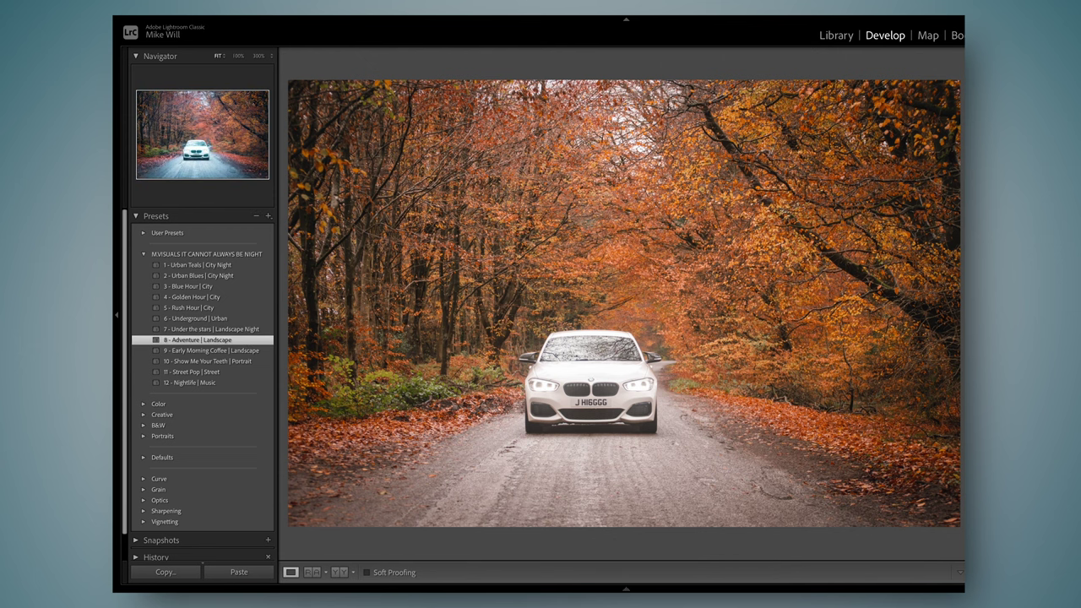
{"action": "key", "text": "r"}
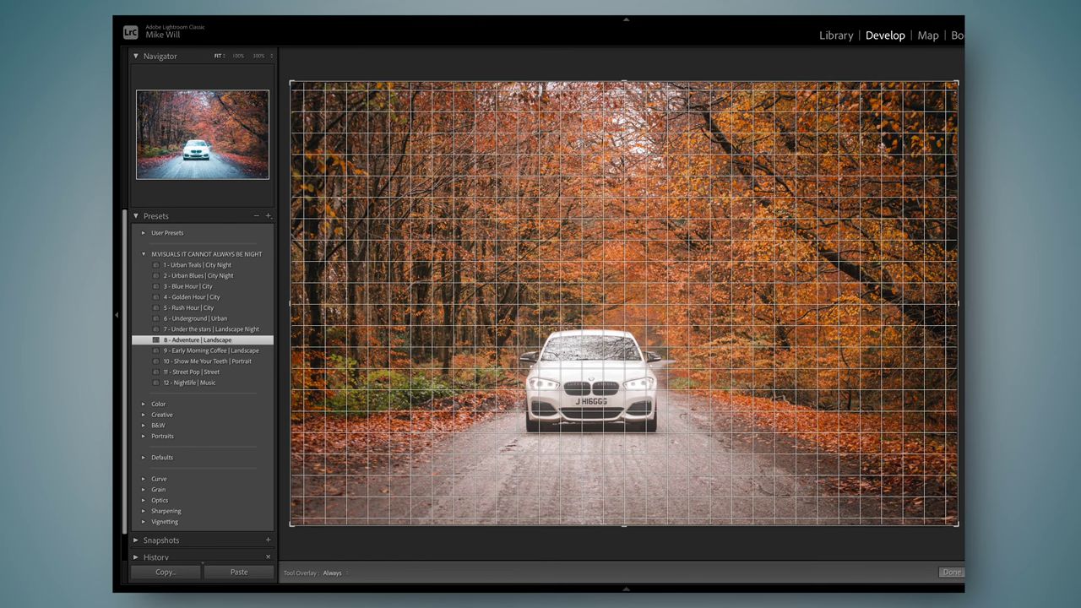
{"action": "left_click_drag", "start_coordinate": [958, 221], "coordinate": [881, 219]}
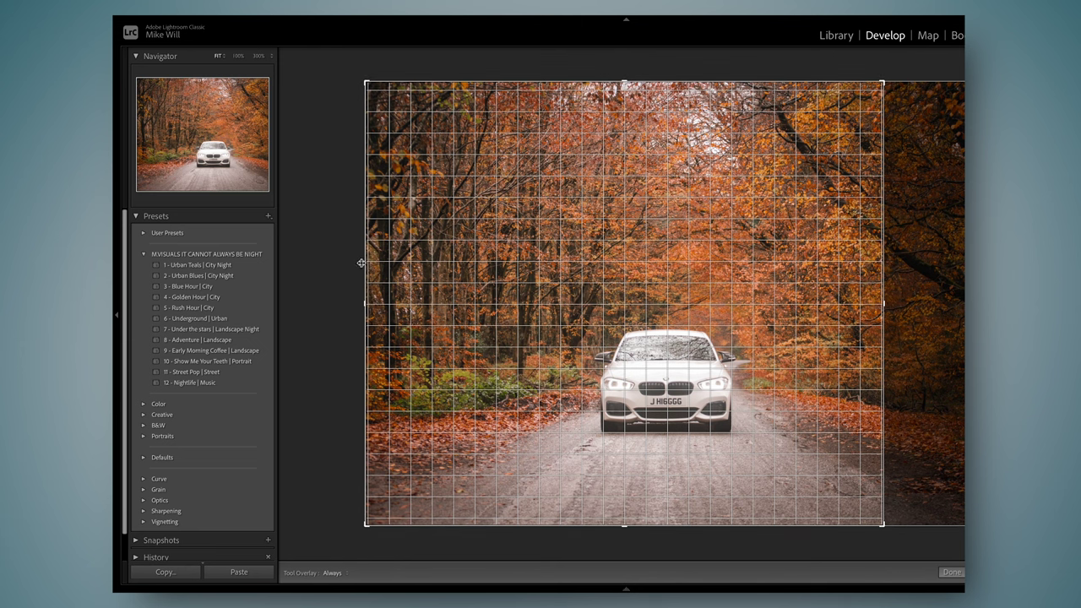
{"action": "left_click_drag", "start_coordinate": [363, 262], "coordinate": [417, 256]}
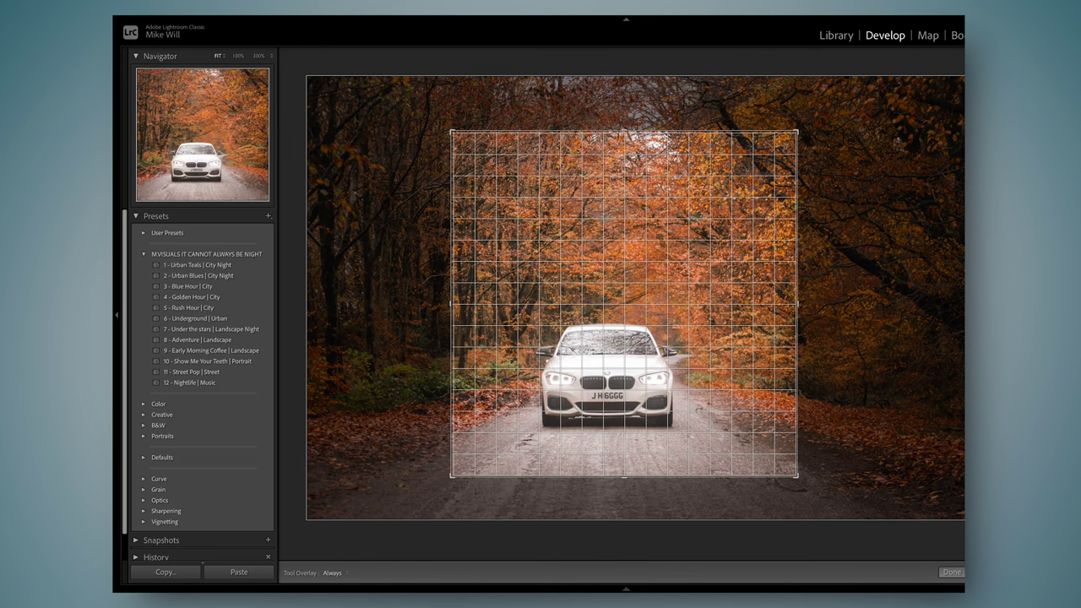
{"action": "key", "text": "ctrl+z"}
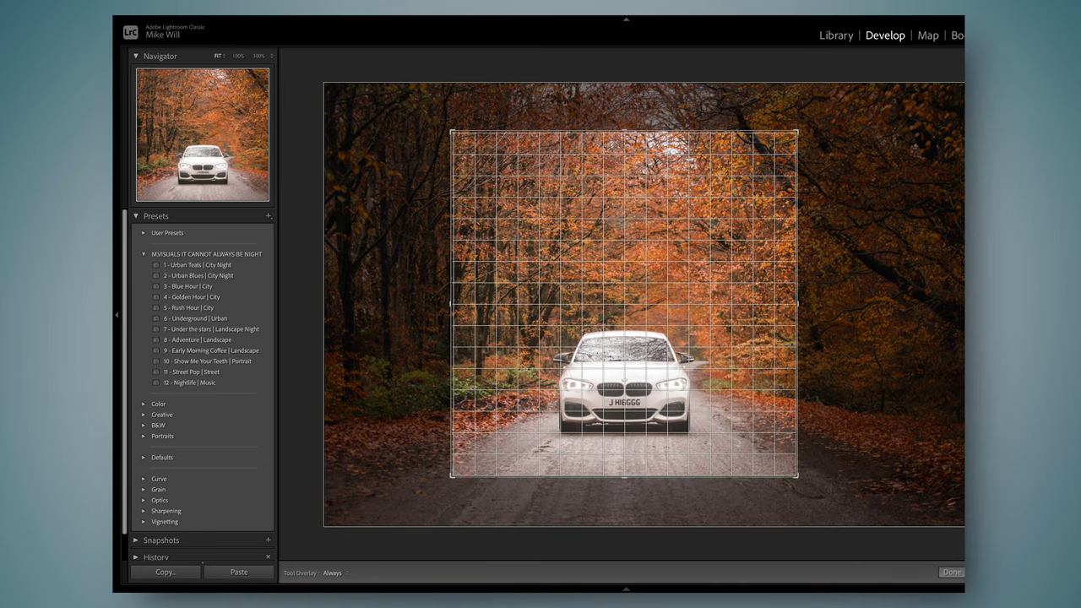
{"action": "key", "text": "ctrl+z"}
{"action": "key", "text": "Return"}
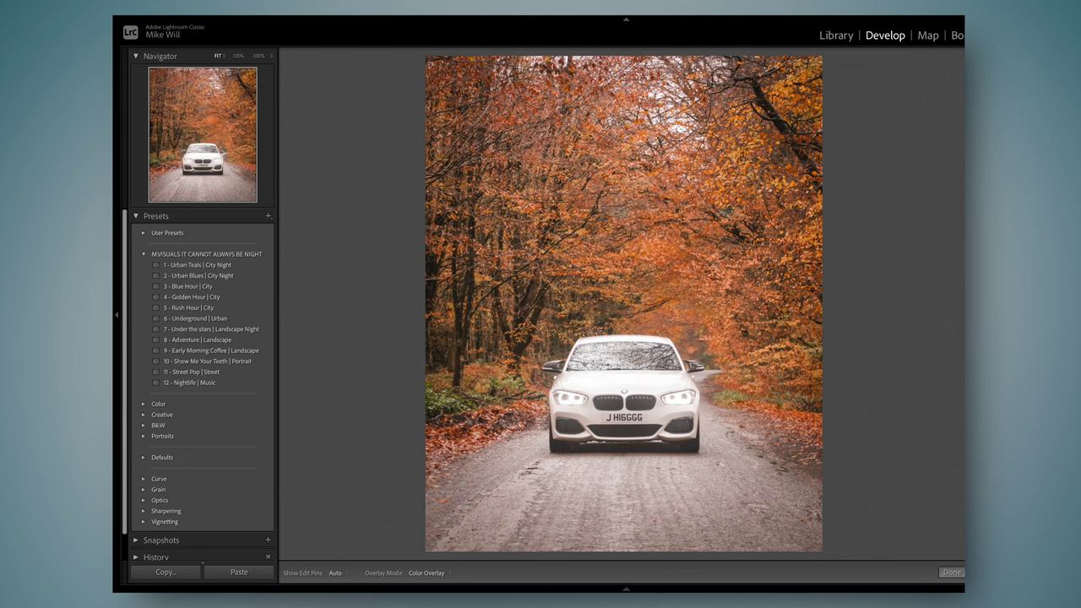
Step: Paint a brush mask over the road in front of the white car and give it cooler tones
{"action": "key", "text": "Escape"}
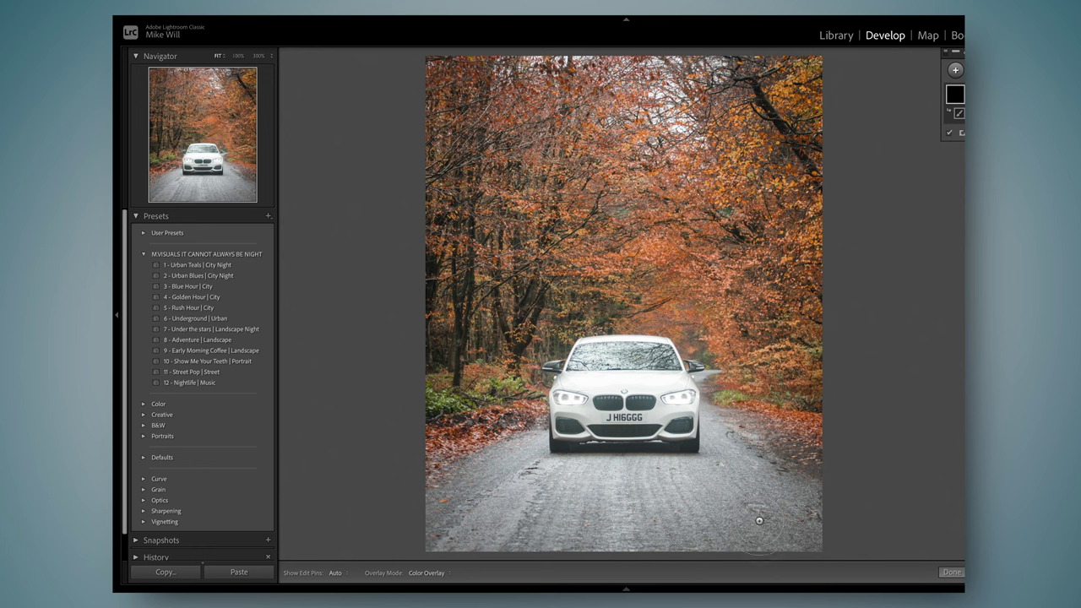
{"action": "mouse_move", "coordinate": [760, 521]}
{"action": "left_mouse_down"}
{"action": "mouse_move", "coordinate": [777, 490]}
{"action": "mouse_move", "coordinate": [760, 515]}
{"action": "mouse_move", "coordinate": [540, 507]}
{"action": "mouse_move", "coordinate": [489, 511]}
{"action": "mouse_move", "coordinate": [422, 541]}
{"action": "left_mouse_up"}
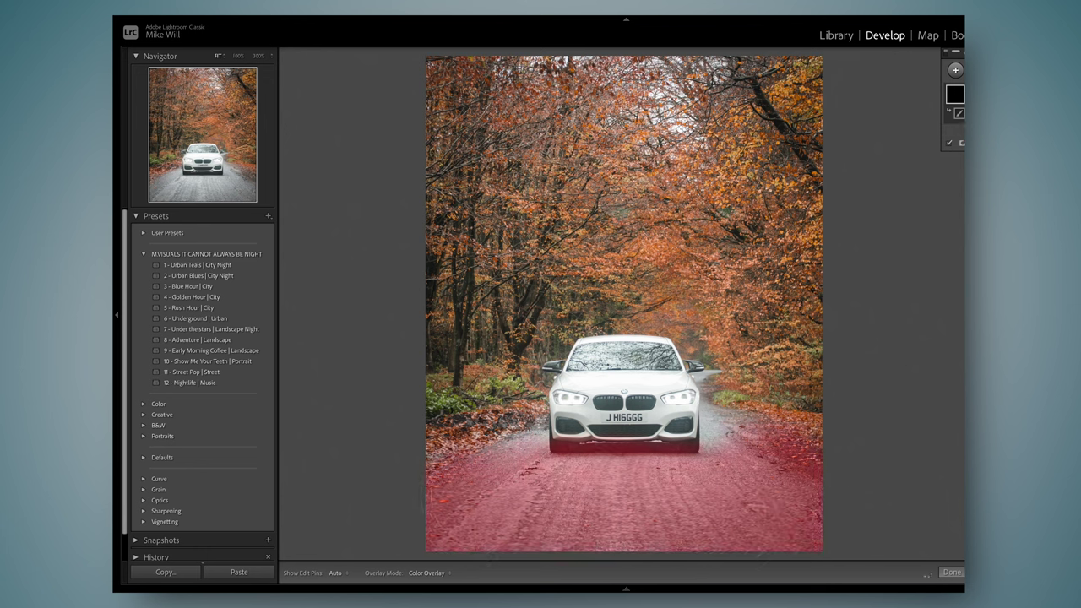
{"action": "key", "text": "o"}
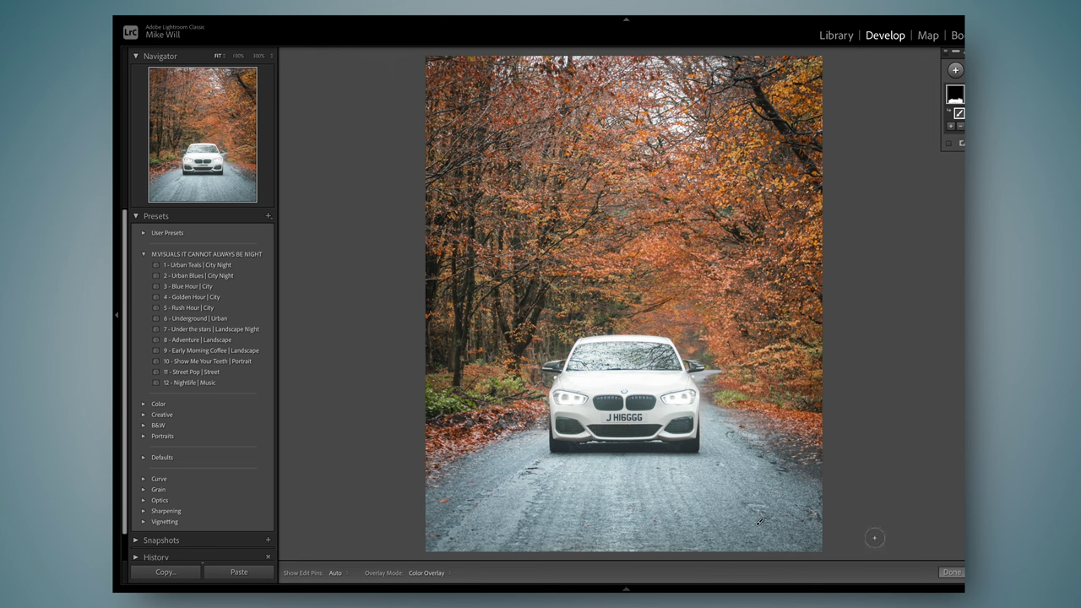
{"action": "left_click", "coordinate": [958, 572]}
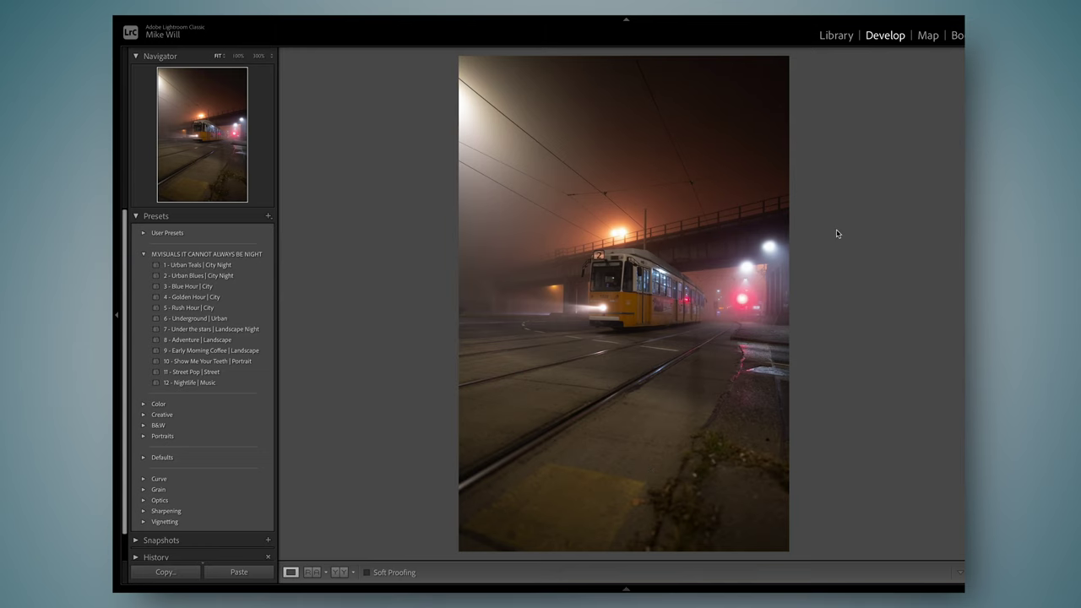
Step: Crop the foggy tram photo to a shorter portrait frame, rotating it slightly counterclockwise and repositioning it around the tram
{"action": "key", "text": "r"}
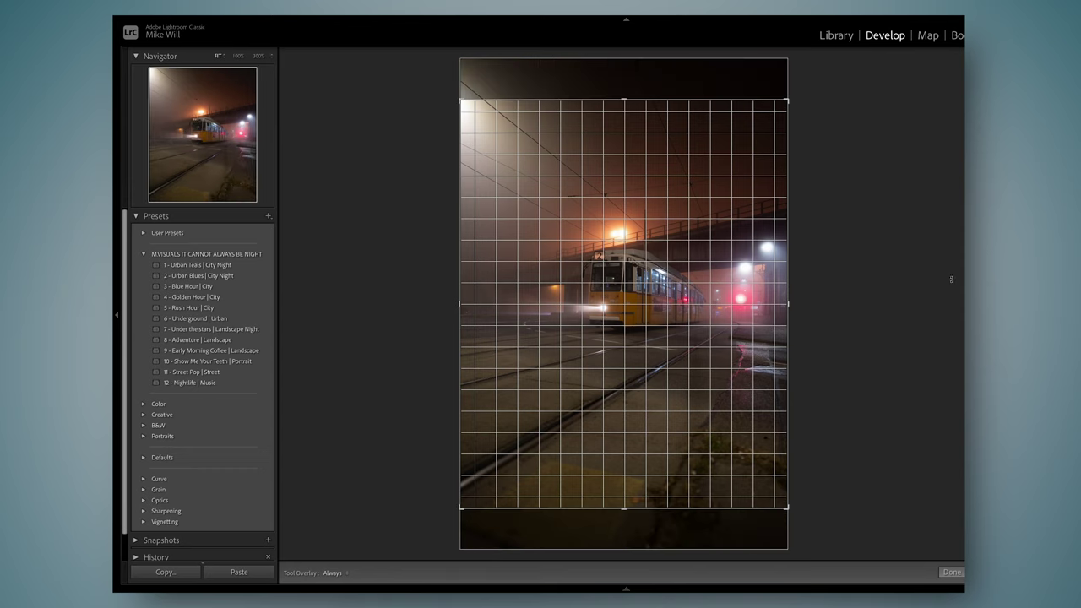
{"action": "left_click_drag", "start_coordinate": [423, 287], "coordinate": [420, 305]}
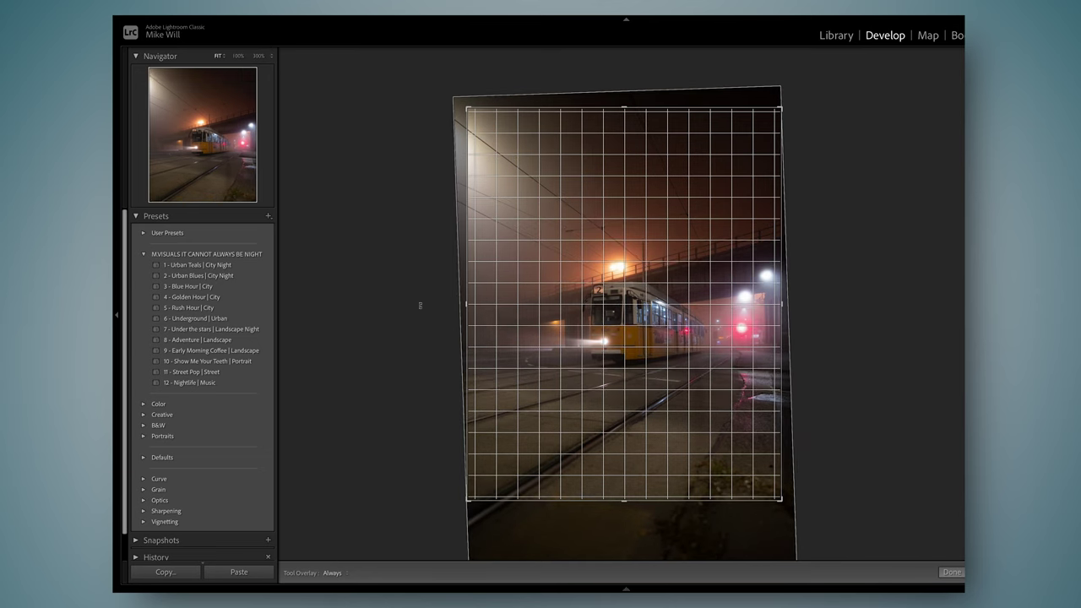
{"action": "key", "text": "Return"}
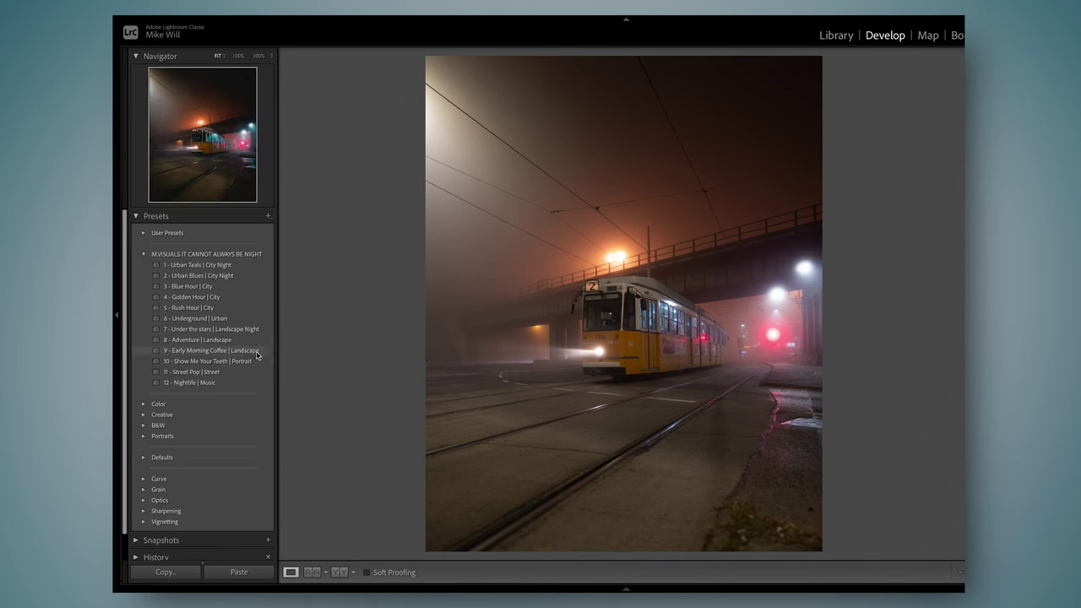
Step: Apply the 11 - Street Pop | Street preset to the tram photo and compare the result with the original
{"action": "left_click", "coordinate": [219, 372]}
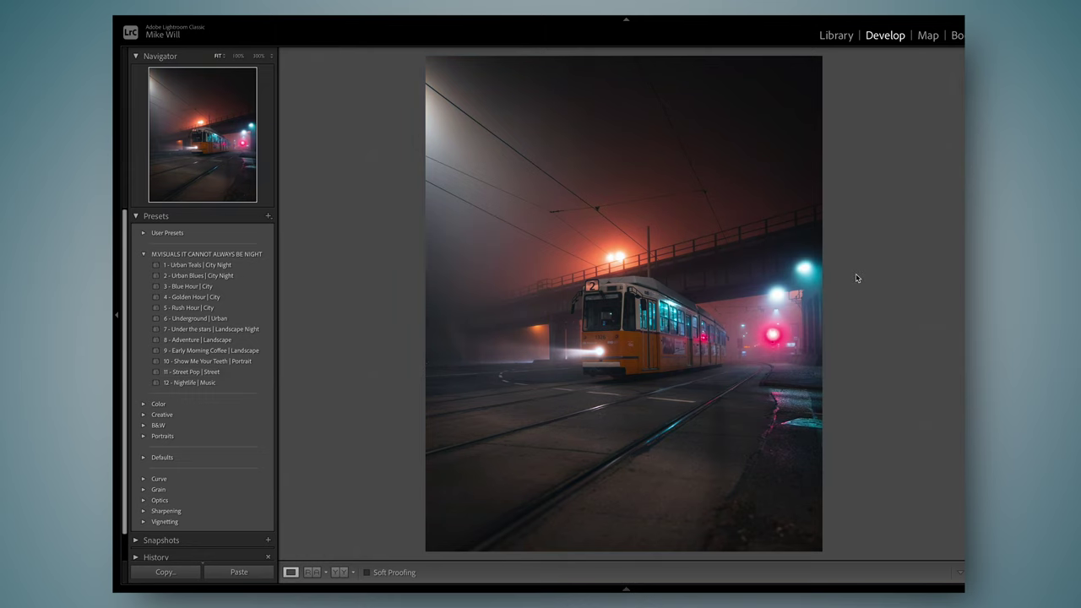
{"action": "key", "text": "backslash"}
{"action": "key", "text": "backslash"}
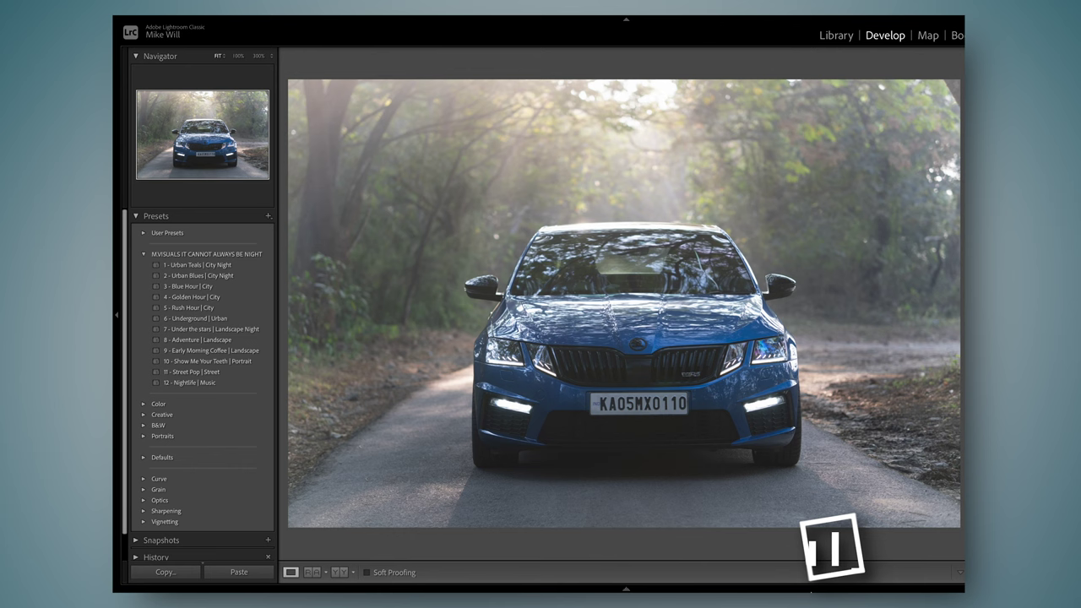
Step: Crop the blue car photo to a portrait frame centred on the car
{"action": "mouse_move", "coordinate": [760, 583]}
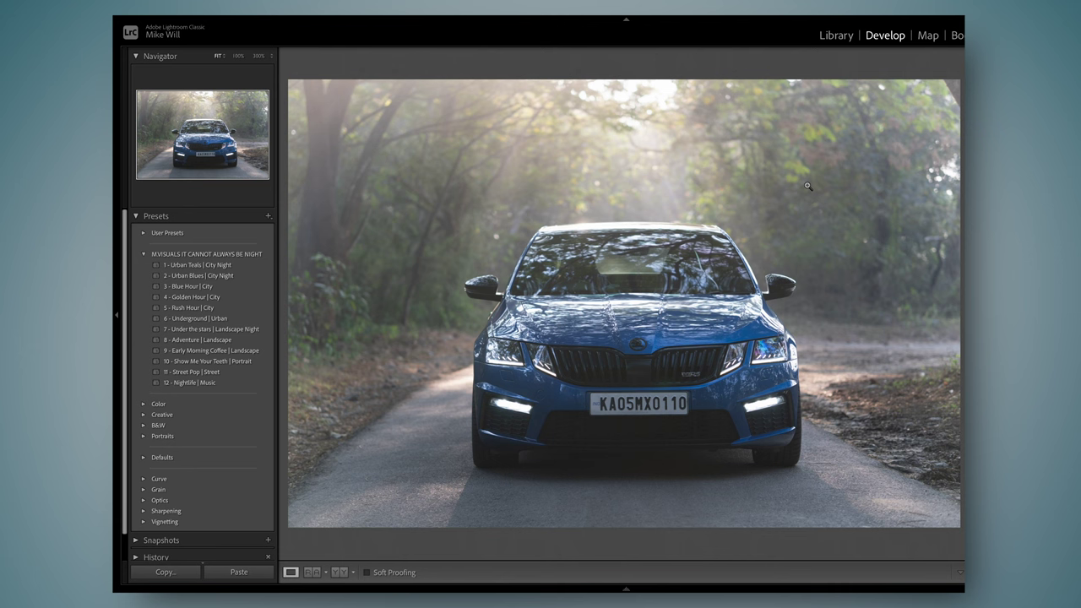
{"action": "key", "text": "r"}
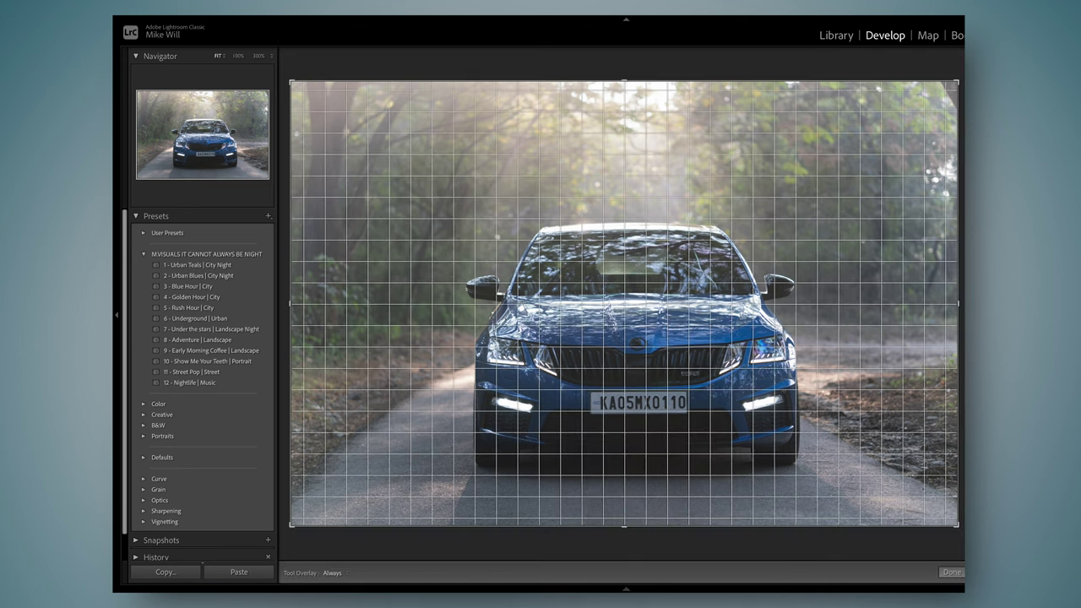
{"action": "left_click_drag", "start_coordinate": [958, 207], "coordinate": [889, 209]}
{"action": "key", "text": "x"}
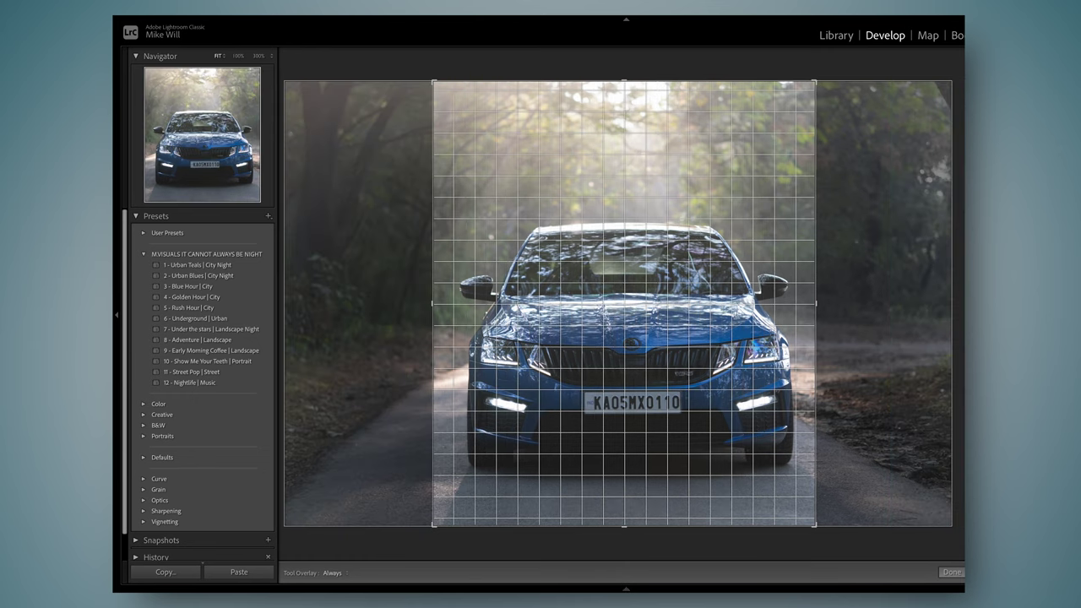
{"action": "left_click_drag", "start_coordinate": [723, 251], "coordinate": [721, 250]}
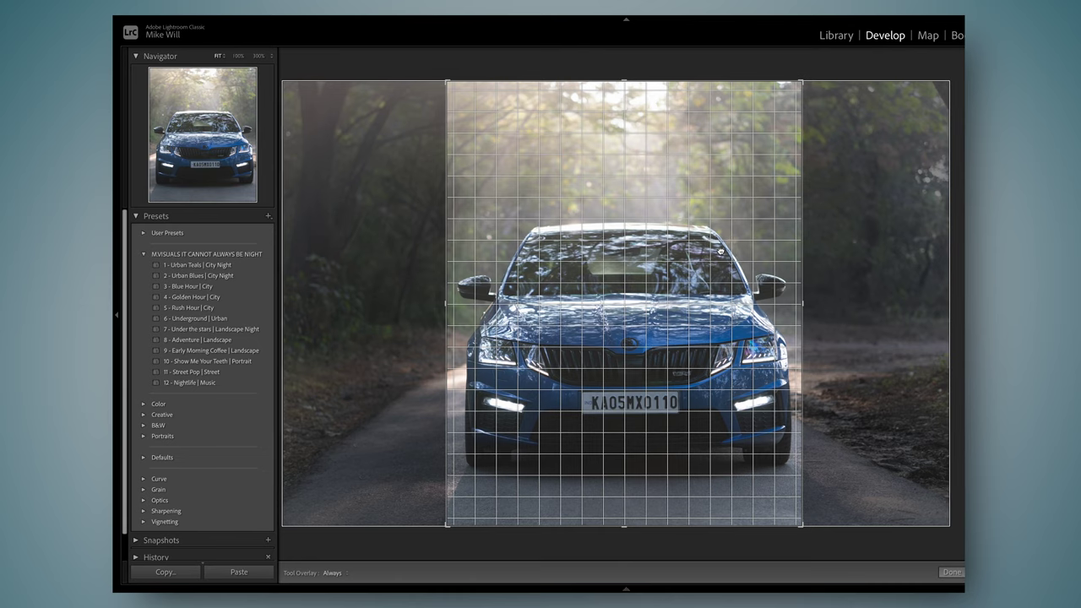
{"action": "key", "text": "r"}
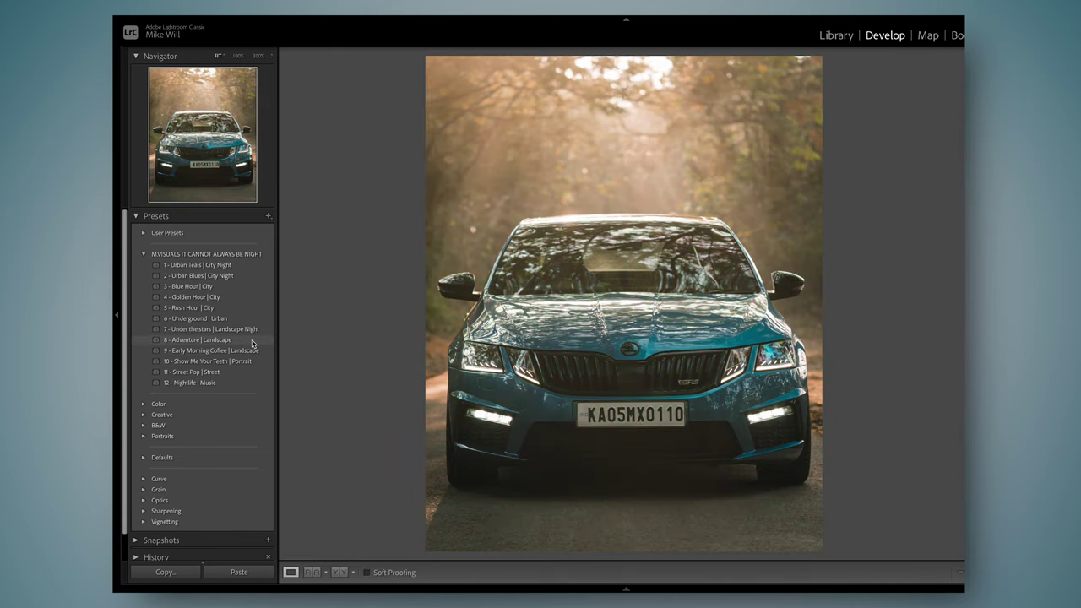
Step: Apply the 8 - Adventure | Landscape preset to the blue car photo and compare the result with the original
{"action": "left_click", "coordinate": [253, 341]}
{"action": "key", "text": "backslash"}
{"action": "key", "text": "backslash"}
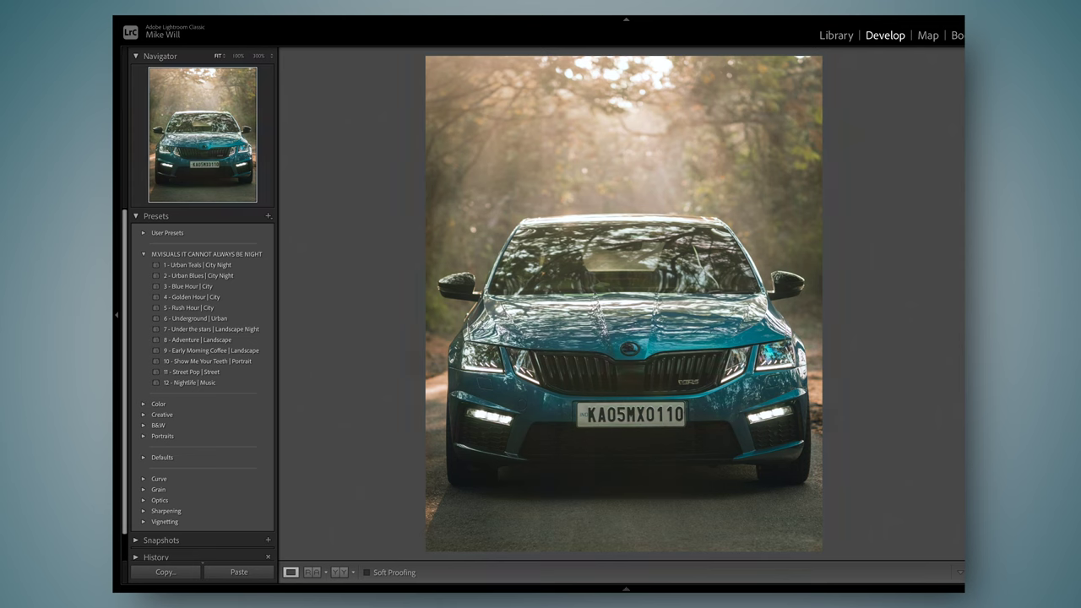
{"action": "key", "text": "backslash"}
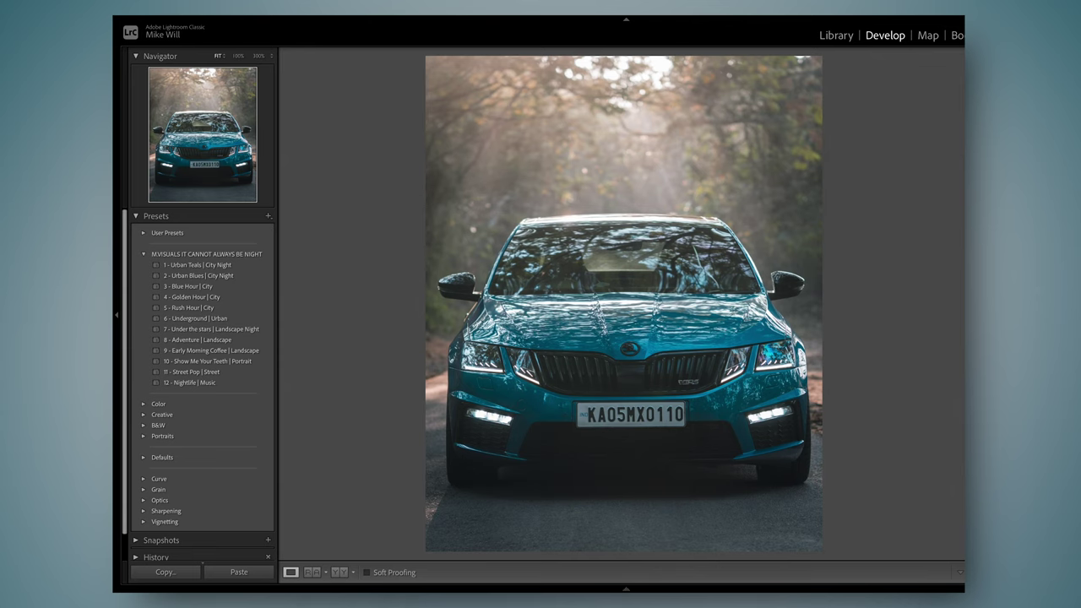
{"action": "key", "text": "backslash"}
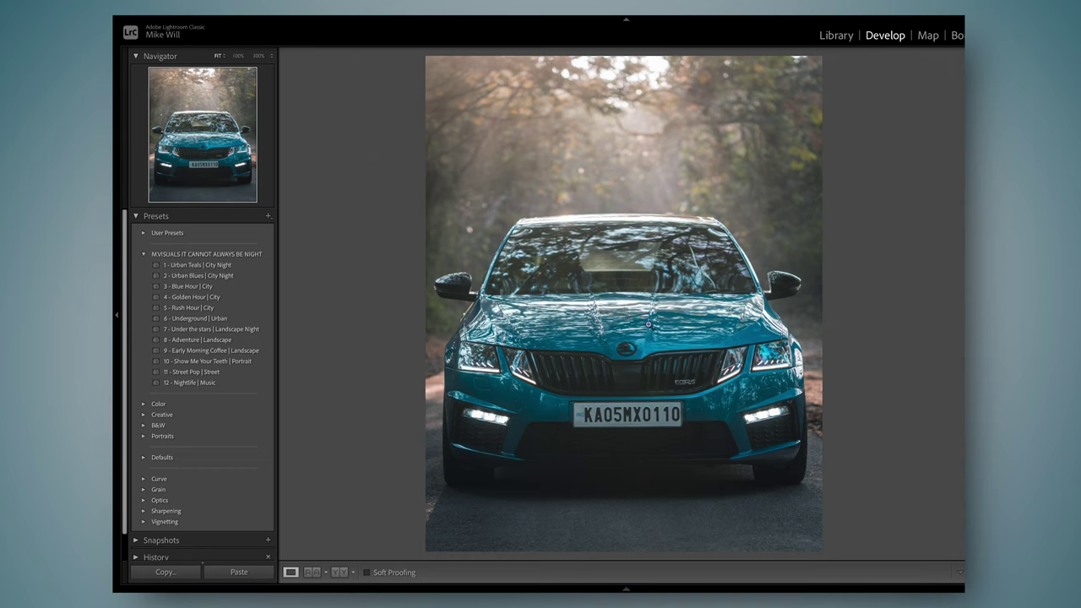
Step: Compare the edited blue car photo with its original version
{"action": "key", "text": "backslash"}
{"action": "key", "text": "backslash"}
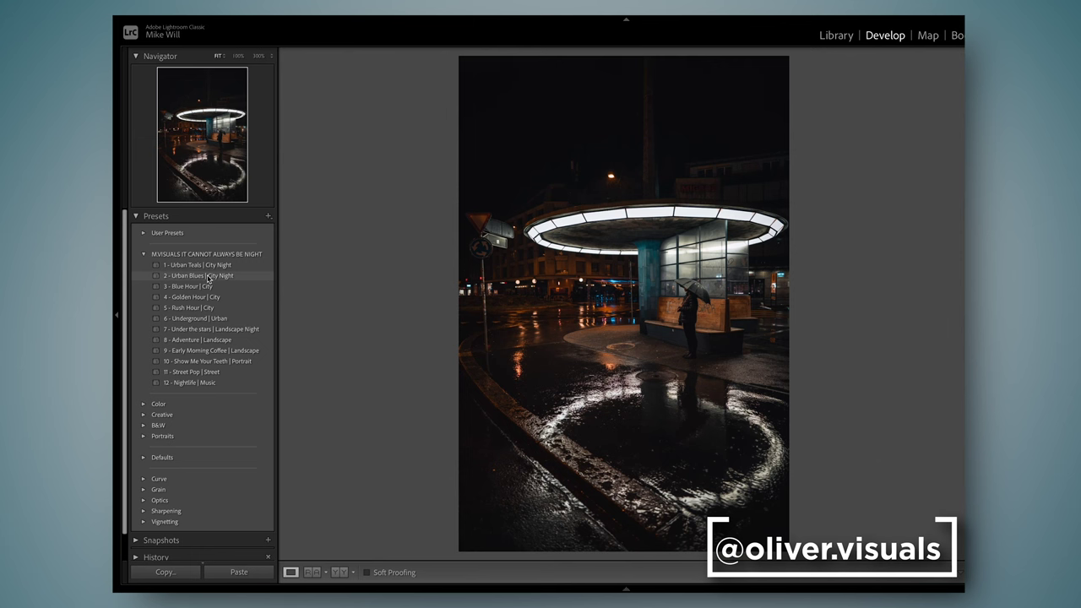
Step: Apply the 2 - Urban Blues | City Night preset to the rainy night shelter photo and compare the result with the original
{"action": "left_click", "coordinate": [208, 277]}
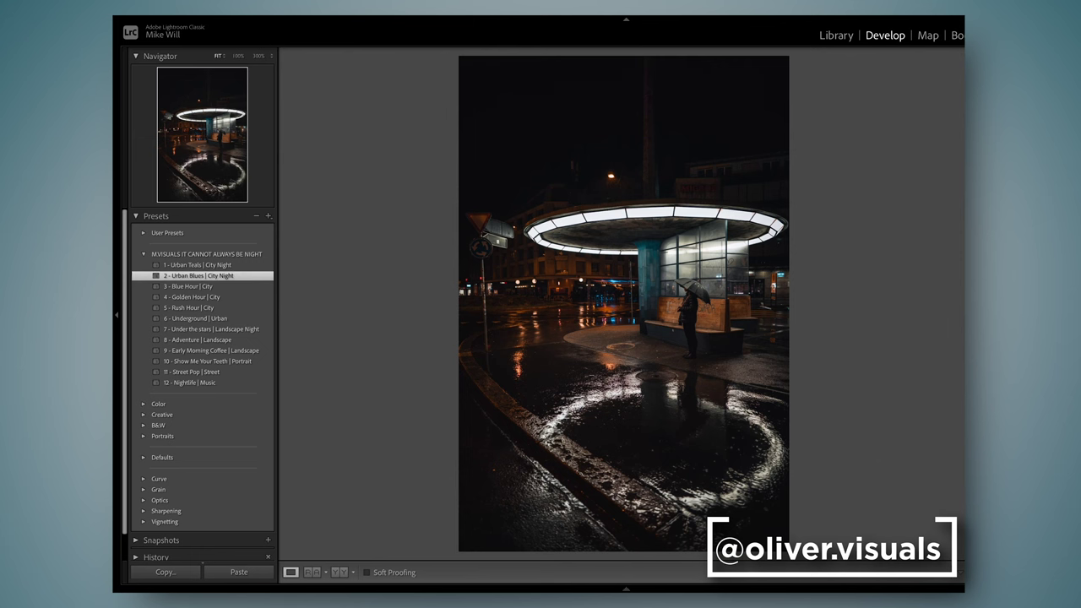
{"action": "key", "text": "backslash"}
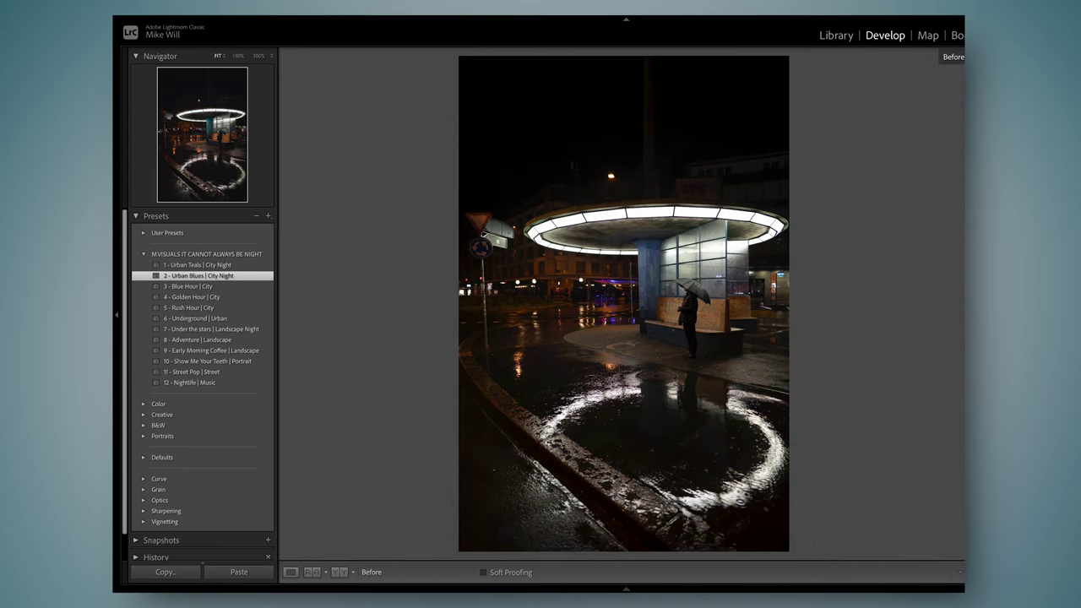
{"action": "key", "text": "backslash"}
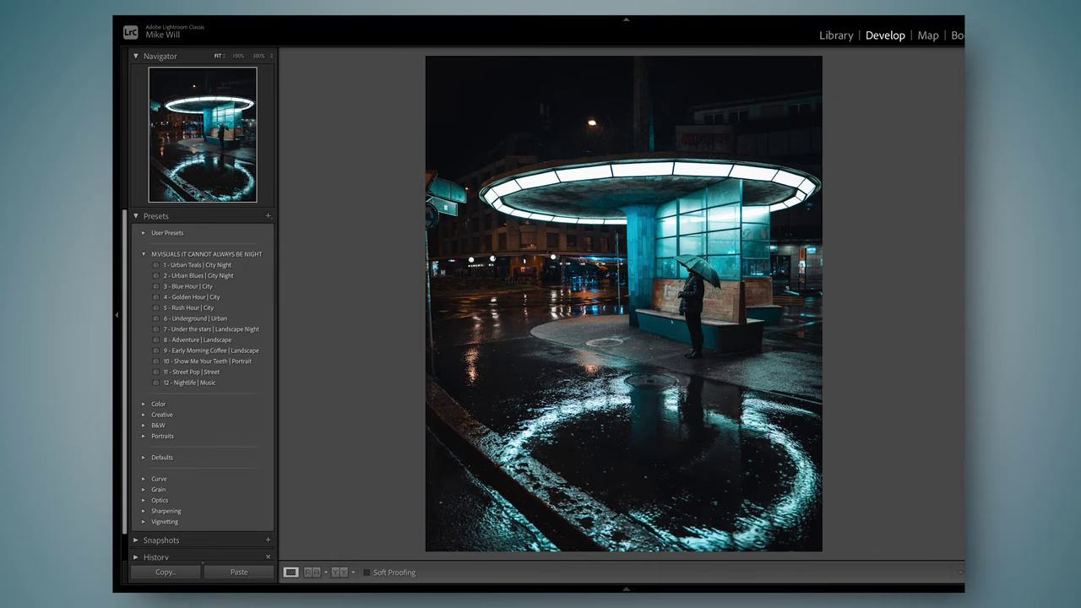
Step: Refine the portrait crop of the night shelter photo by shifting the frame slightly lower, and compare the edit with the original
{"action": "key", "text": "r"}
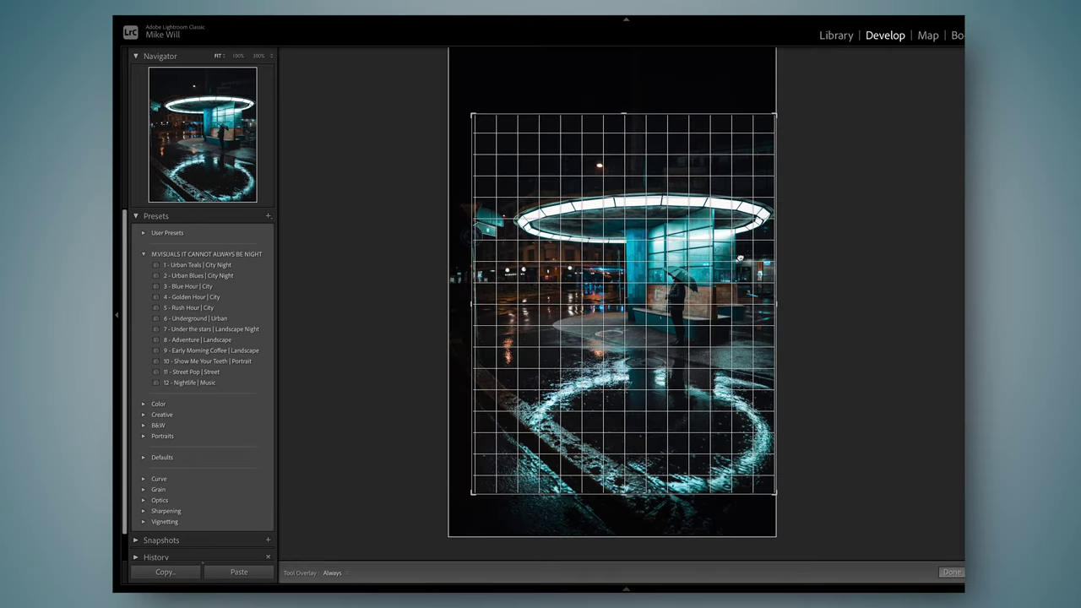
{"action": "key", "text": "Return"}
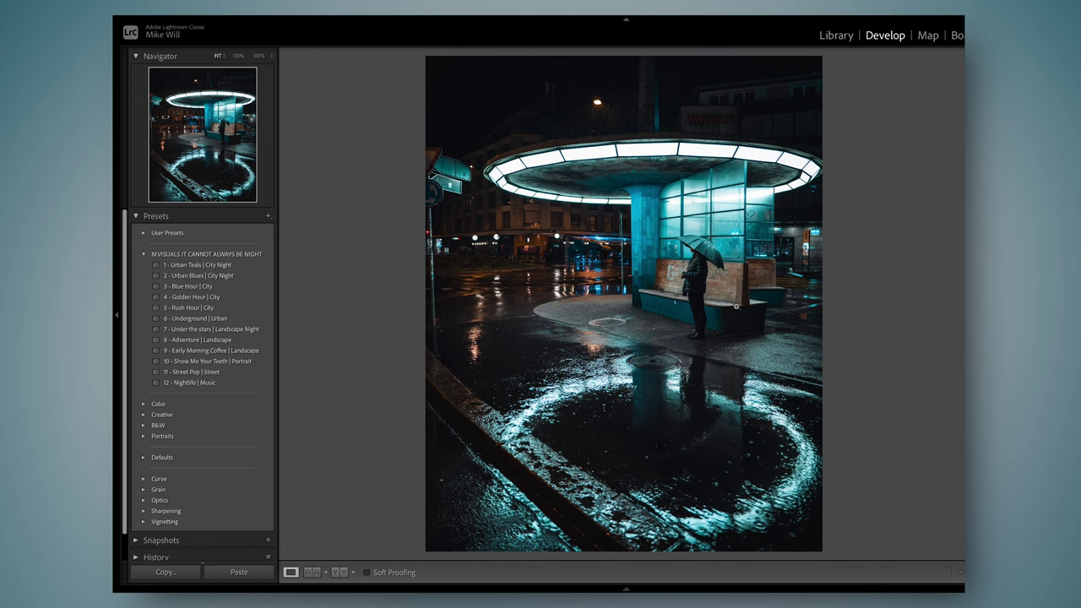
{"action": "key", "text": "backslash"}
{"action": "key", "text": "backslash"}
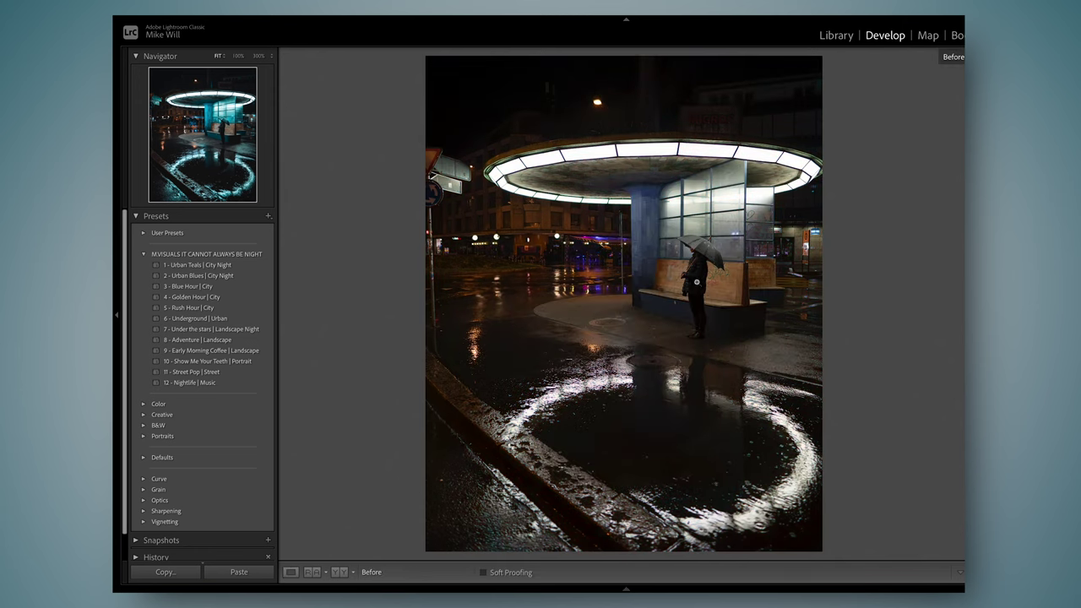